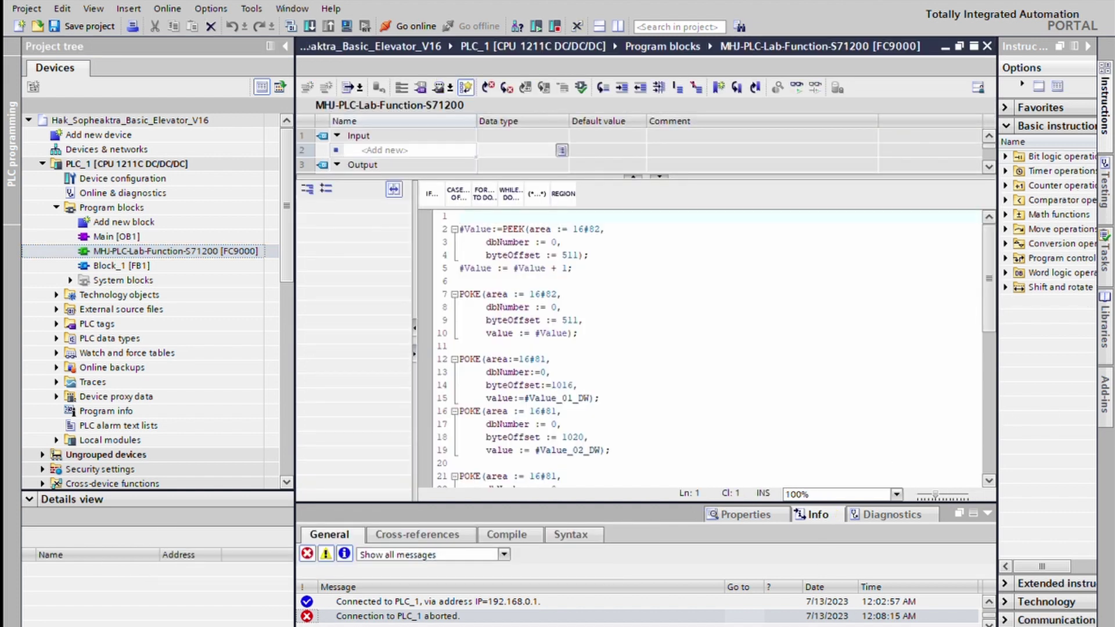
# Read through the SCL code of the MHJ-PLC-Lab-Function-S71200 [FC9000] block
pyautogui.scroll(-7, 697, 349)
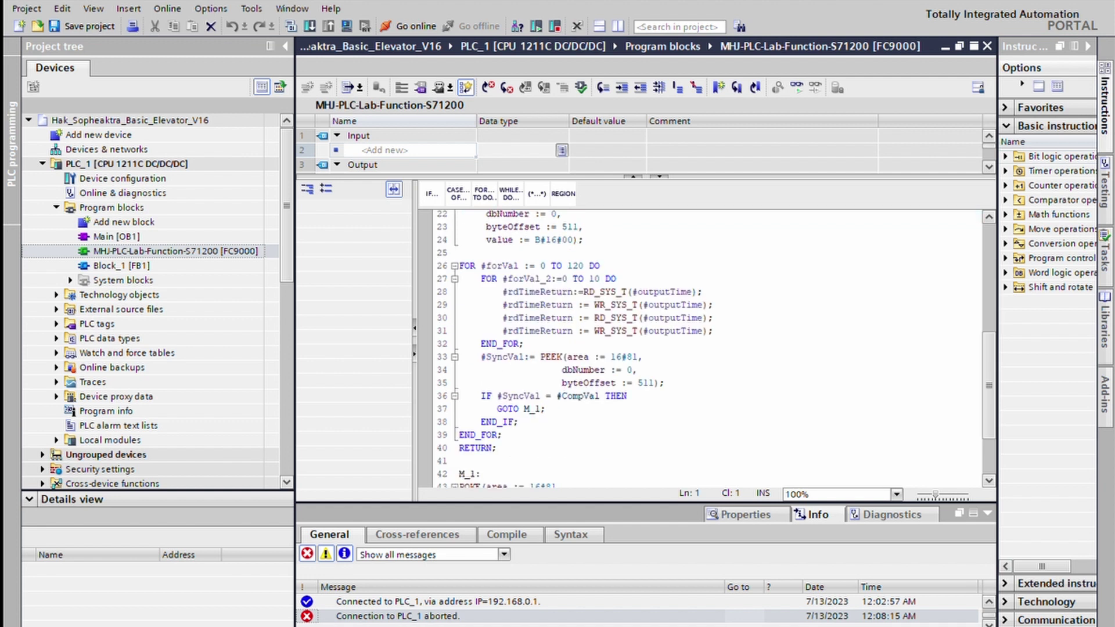
pyautogui.scroll(7, 697, 349)
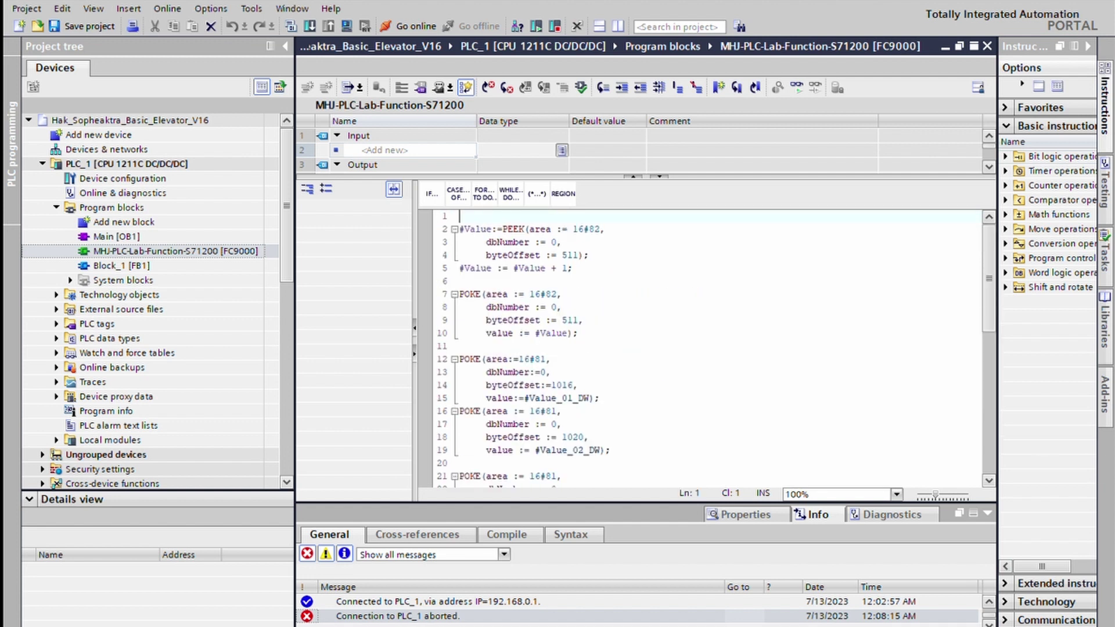
# Open Main [OB1] and examine its networks from the FC9000 call through Network 11, Process left down
pyautogui.doubleClick(123, 236)
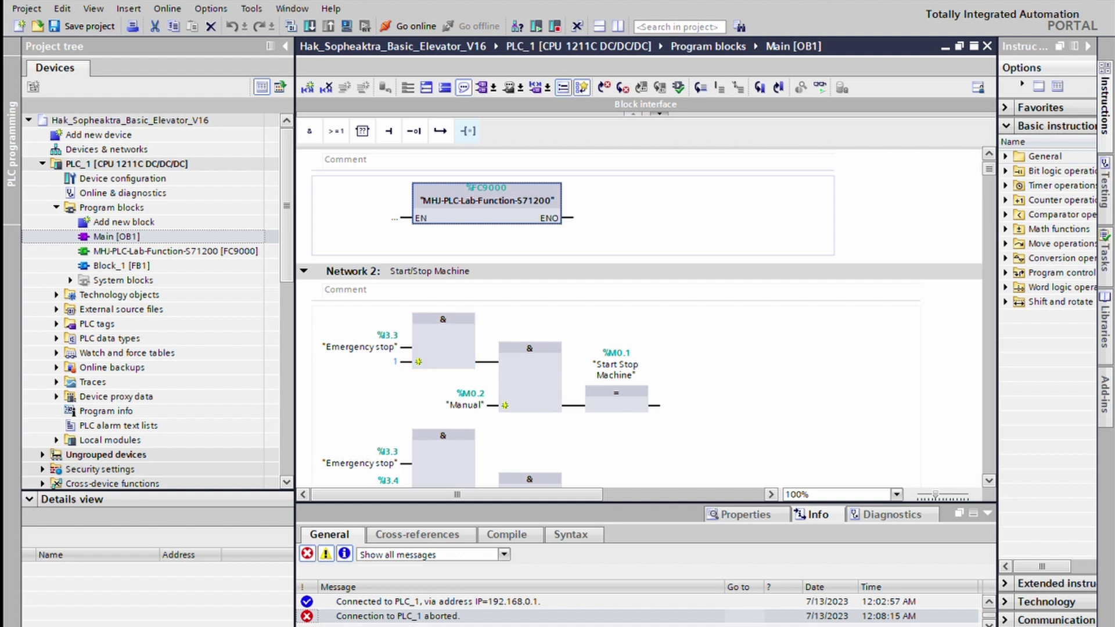
pyautogui.scroll(-10, 638, 319)
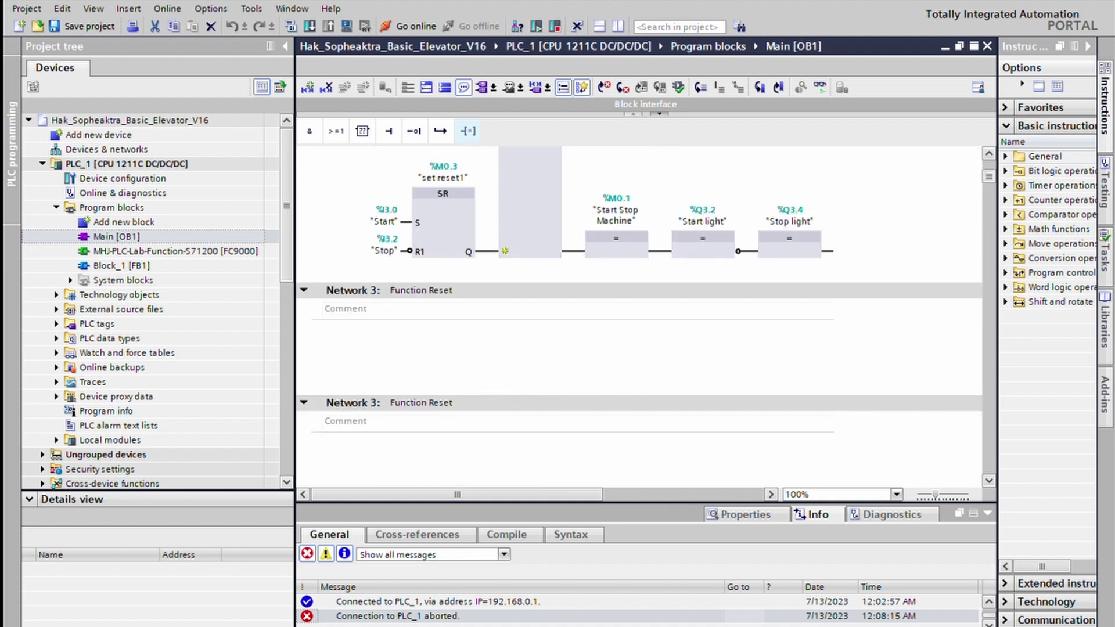
pyautogui.scroll(-8, 638, 320)
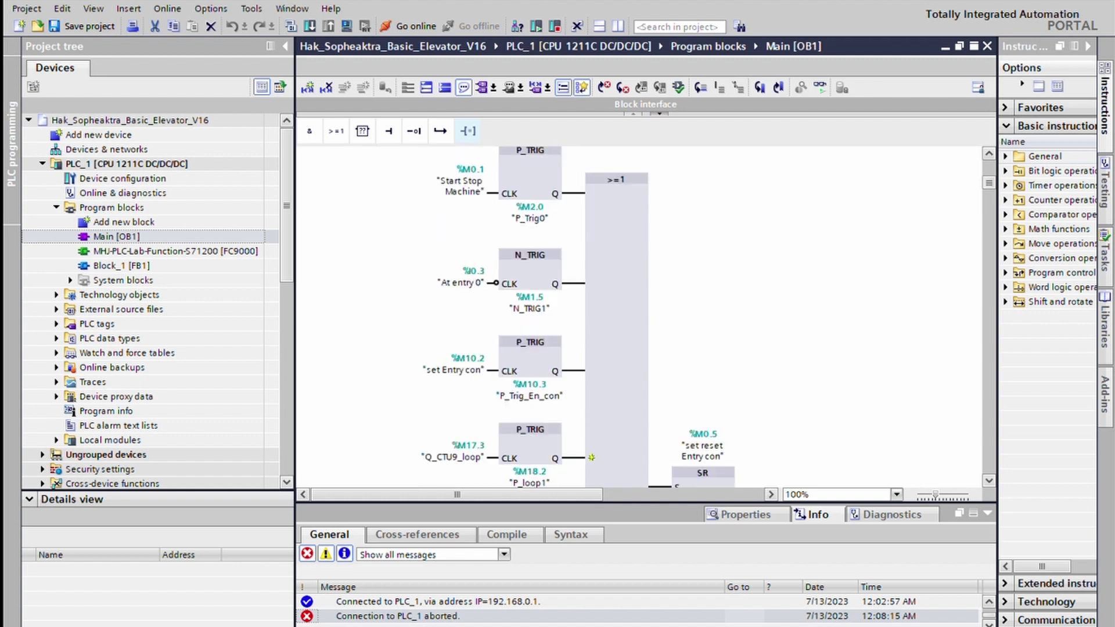
pyautogui.scroll(-10, 639, 320)
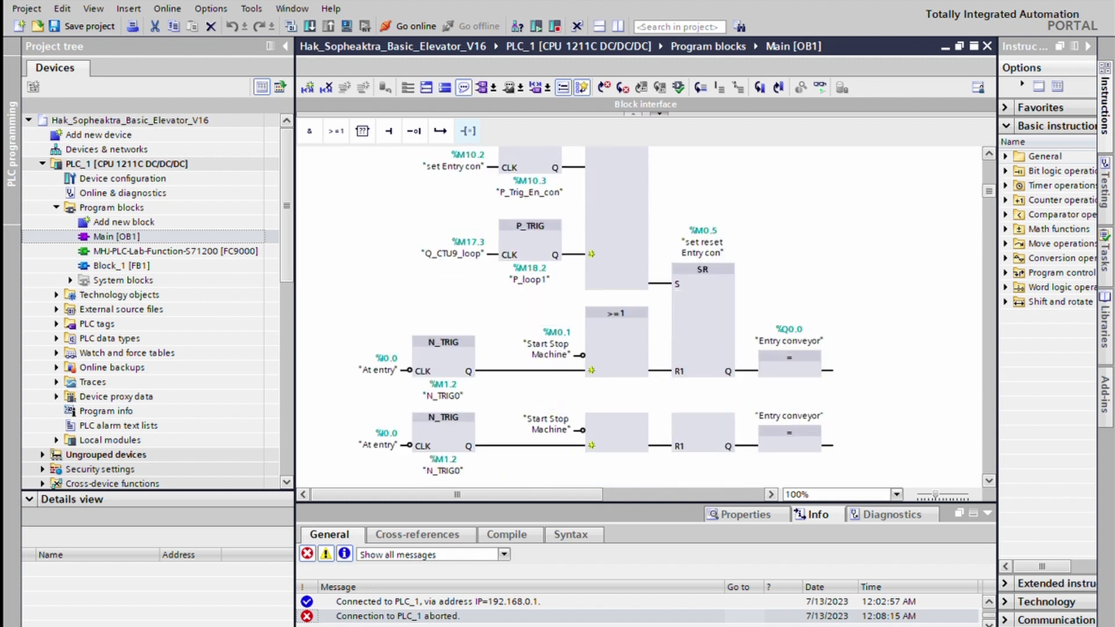
pyautogui.scroll(-10, 639, 321)
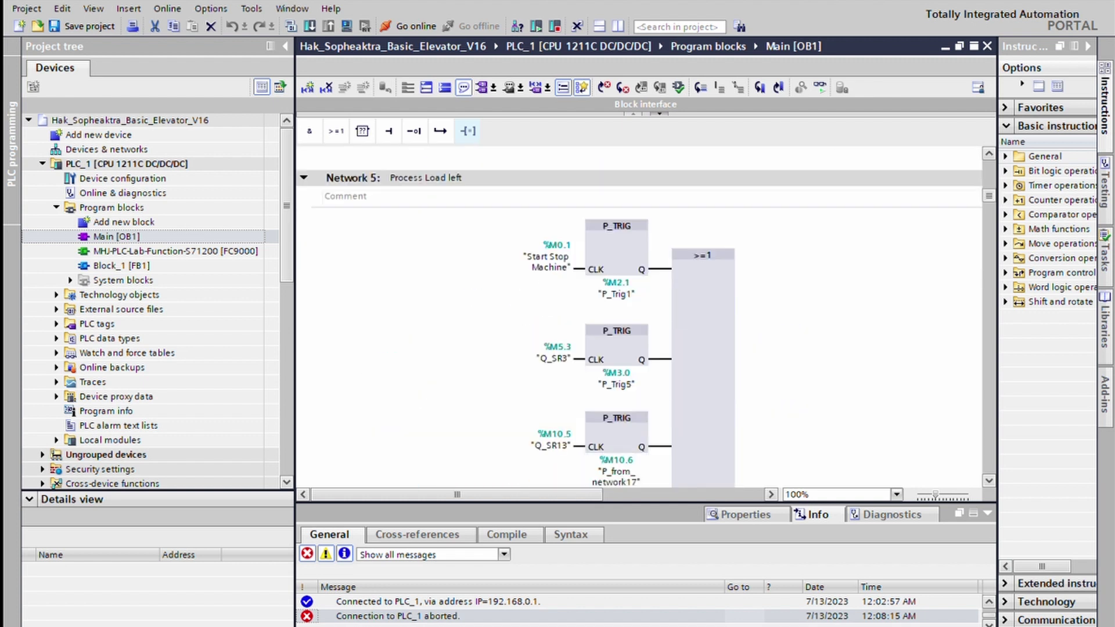
pyautogui.scroll(-8, 638, 320)
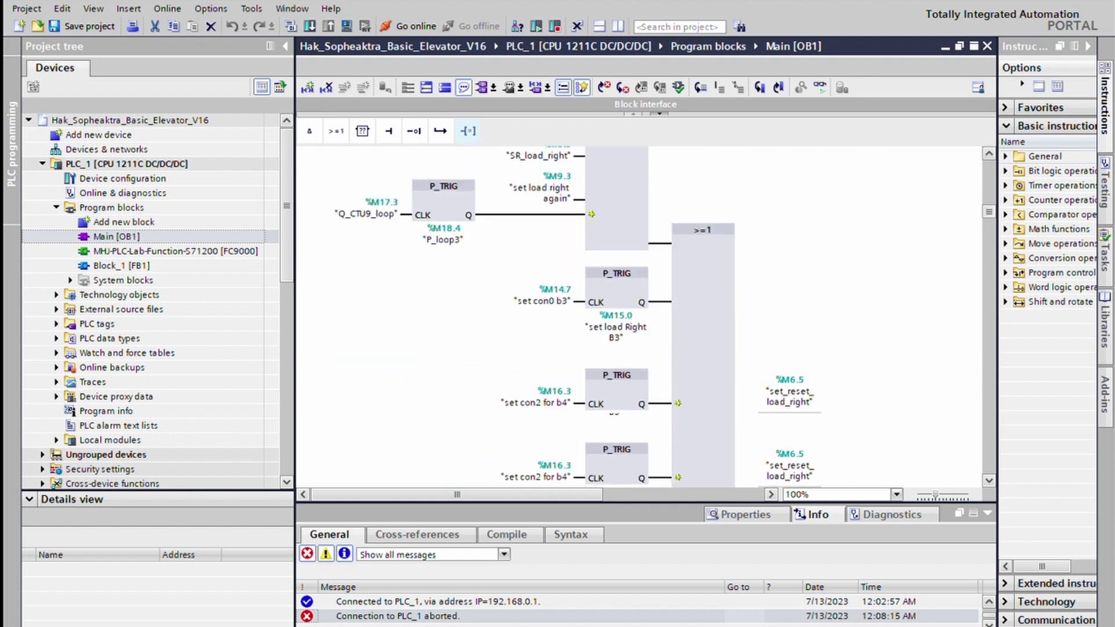
pyautogui.scroll(-12, 638, 319)
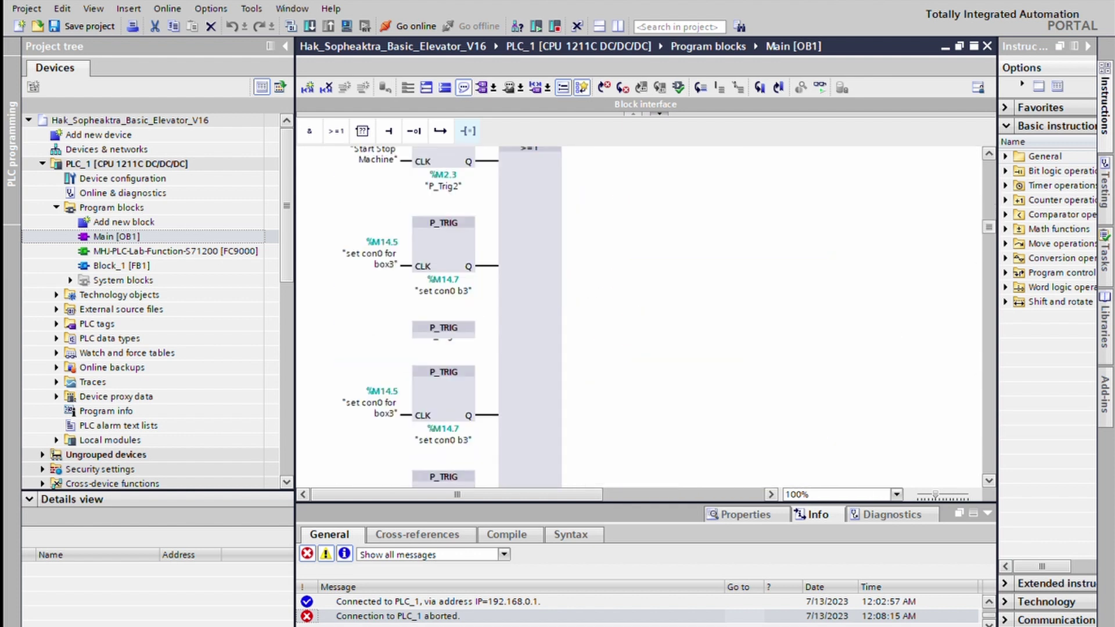
pyautogui.scroll(-8, 639, 320)
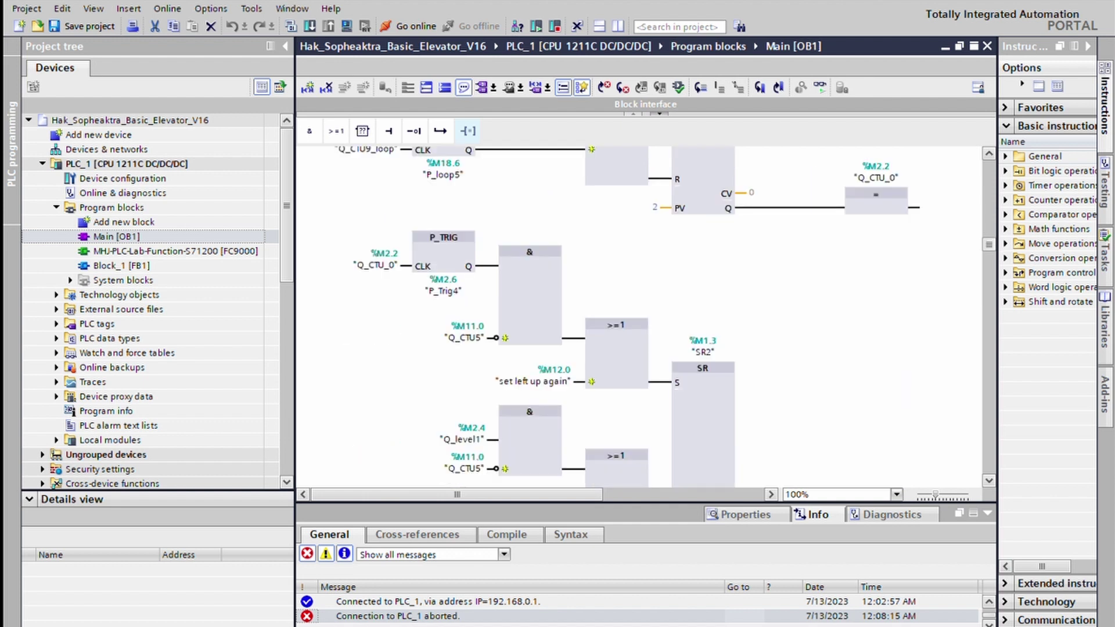
pyautogui.scroll(-10, 639, 320)
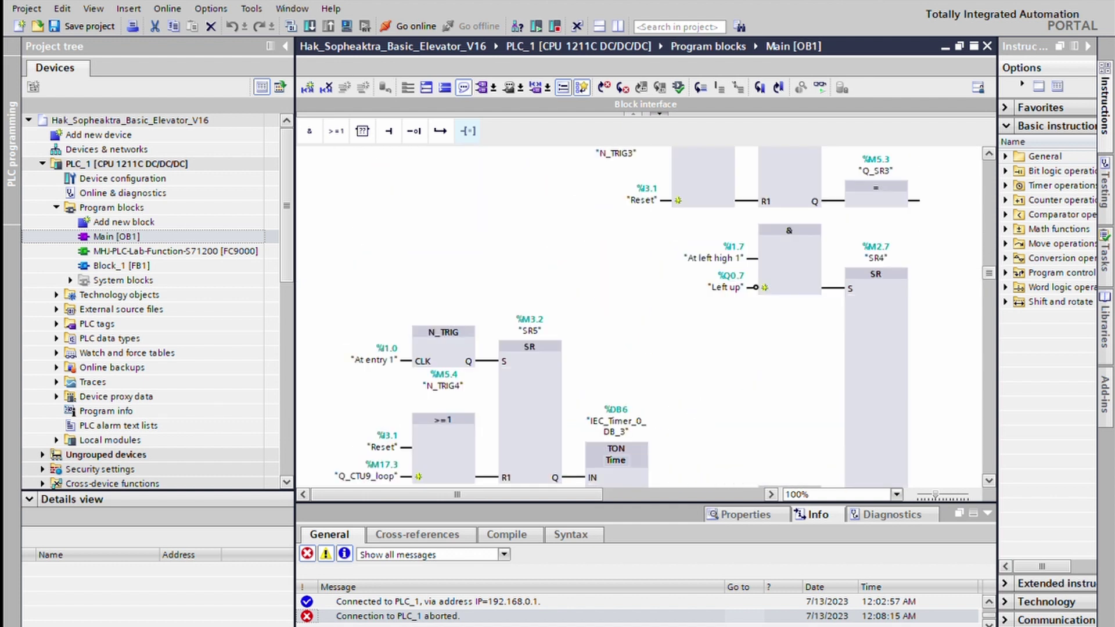
pyautogui.scroll(-8, 639, 320)
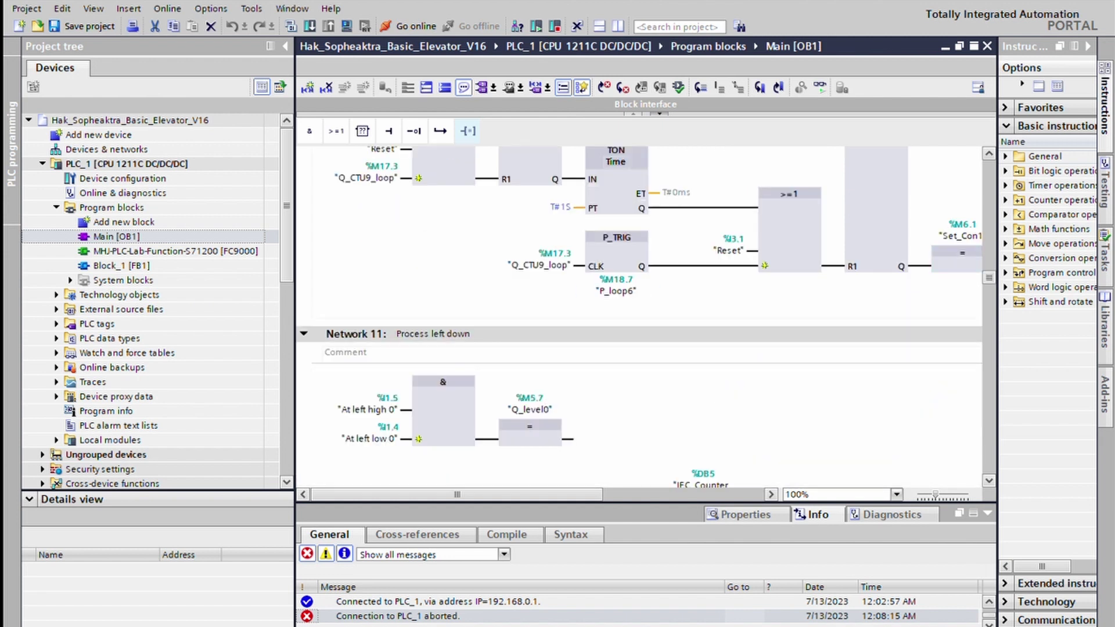
pyautogui.scroll(20, 638, 320)
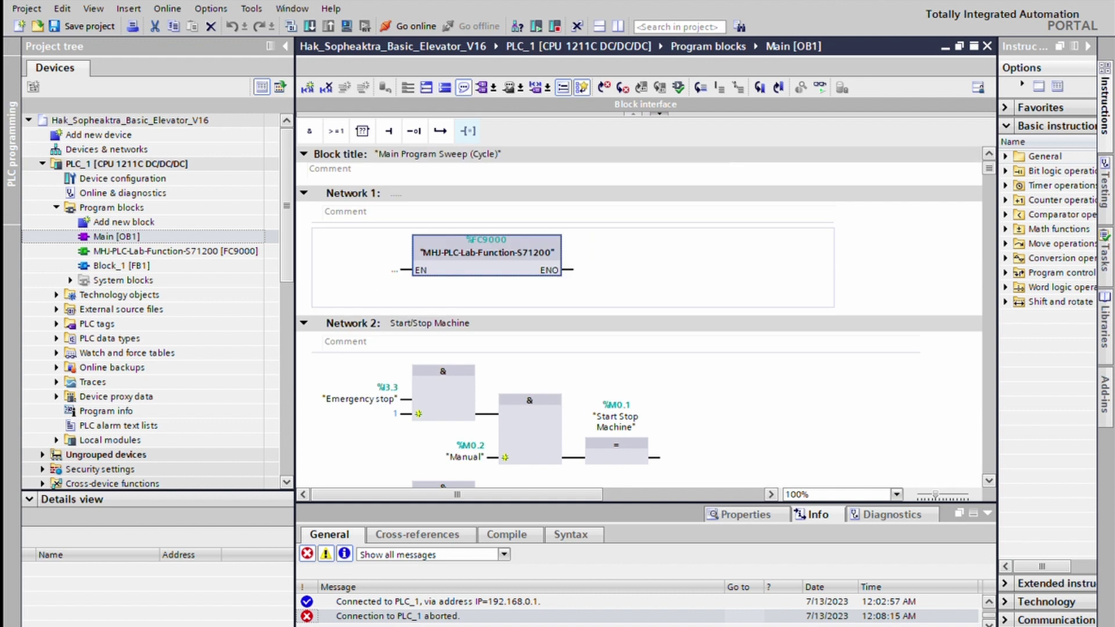
# Turn on online monitoring for Main [OB1] at Network 2, Start/Stop Machine
pyautogui.scroll(-5, 638, 320)
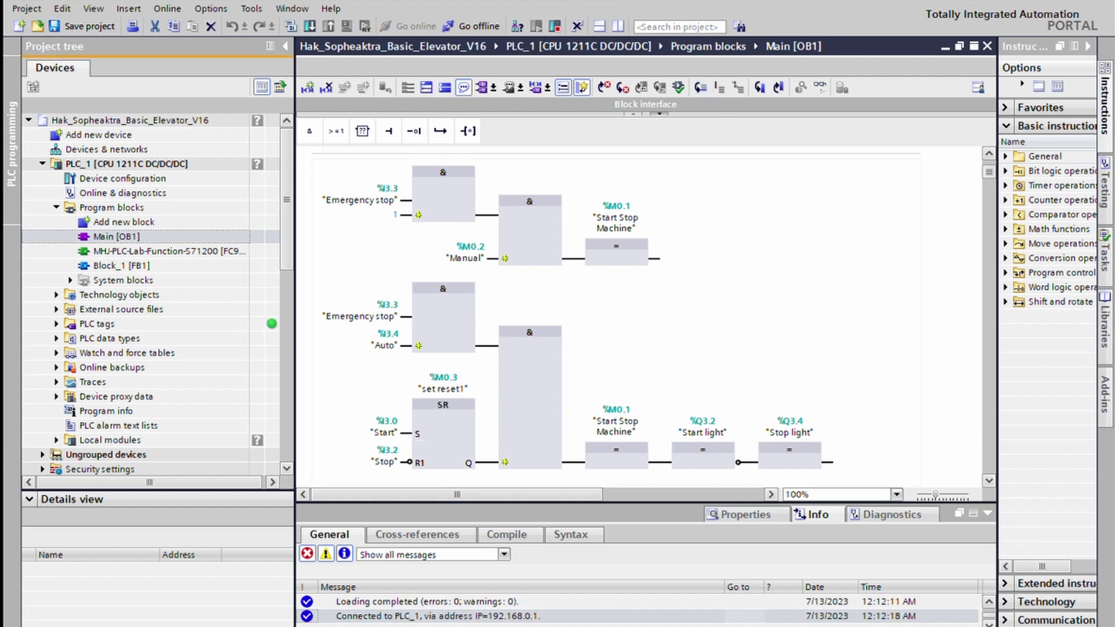
pyautogui.click(820, 88)
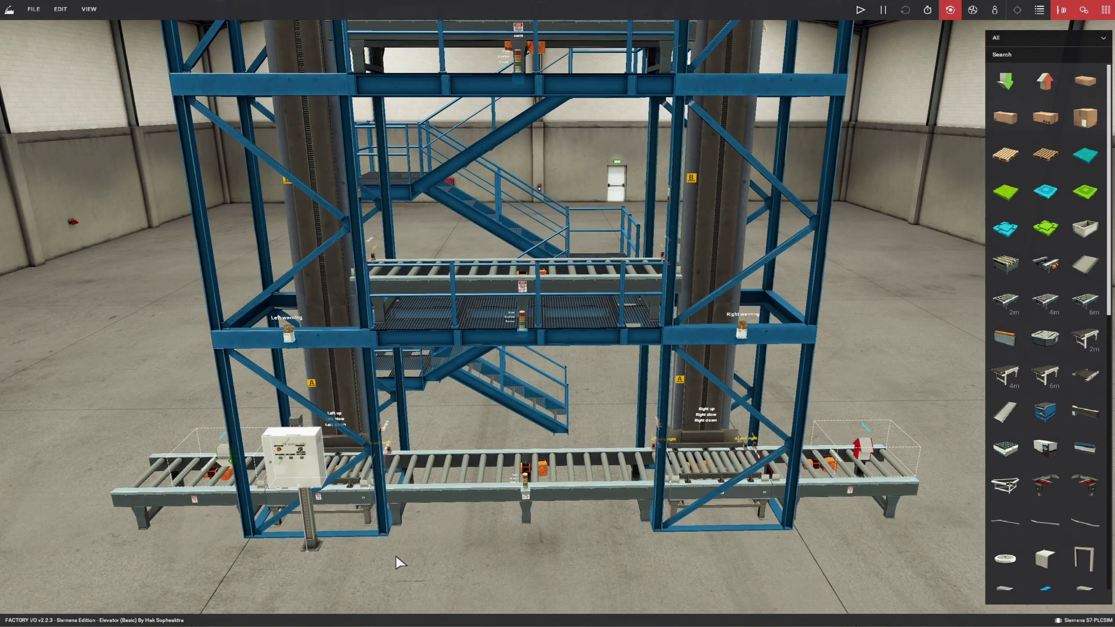
# In Factory I/O, examine the lower-left part of the elevator scene around the entry conveyor and the left lift
pyautogui.moveTo(396, 555); pyautogui.dragTo(453, 552, button='middle')
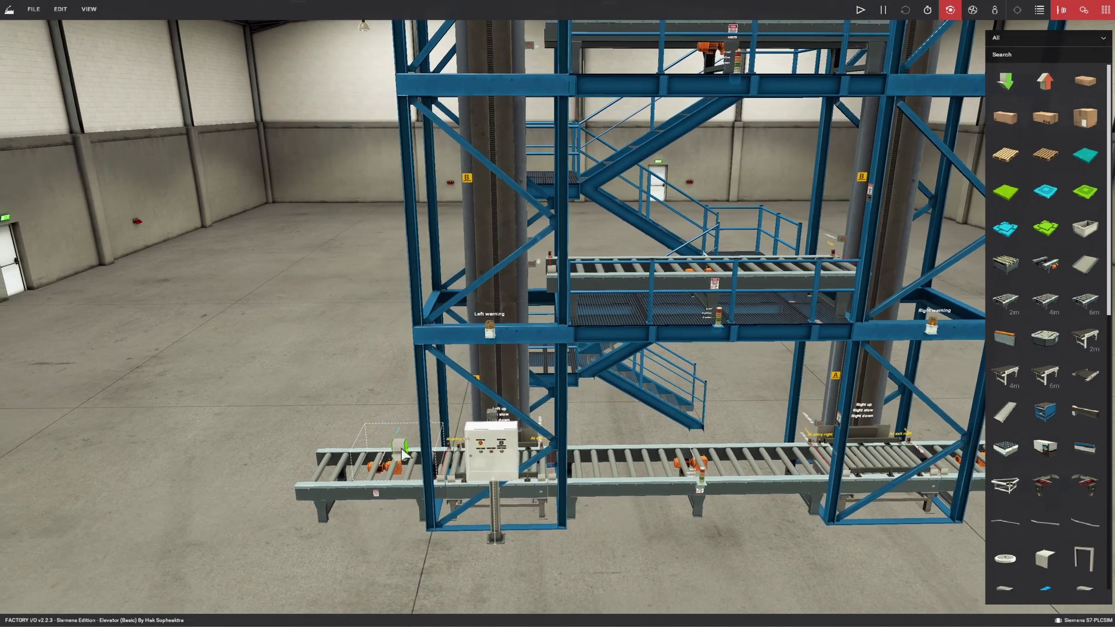
pyautogui.moveTo(389, 419); pyautogui.dragTo(471, 445, button='right')
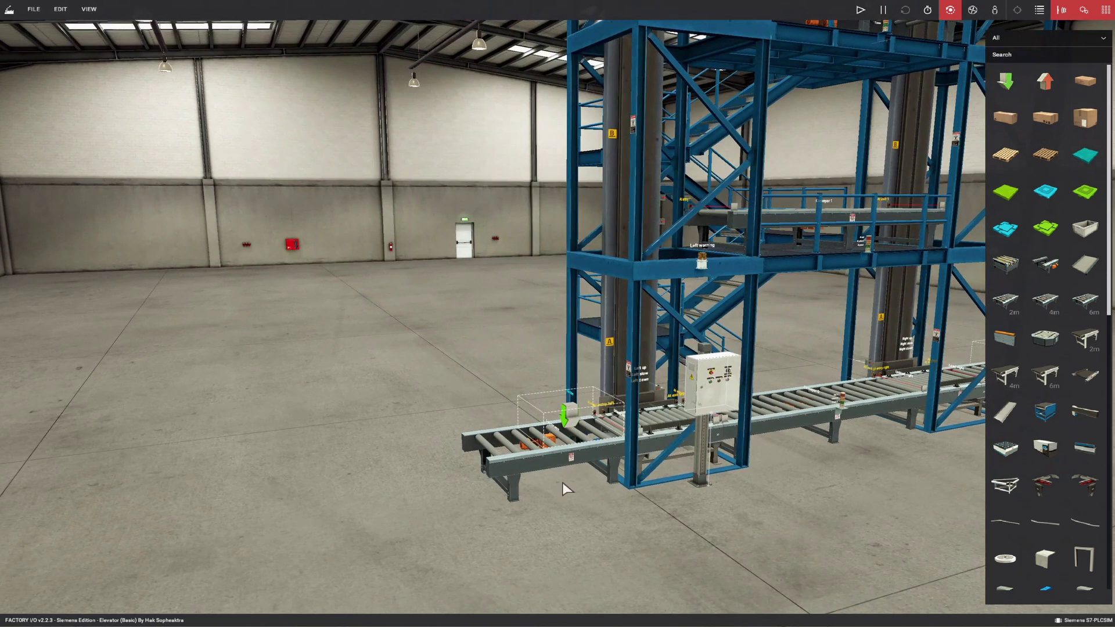
pyautogui.scroll(2, 734, 552)
pyautogui.moveTo(735, 552); pyautogui.dragTo(609, 550, button='middle')
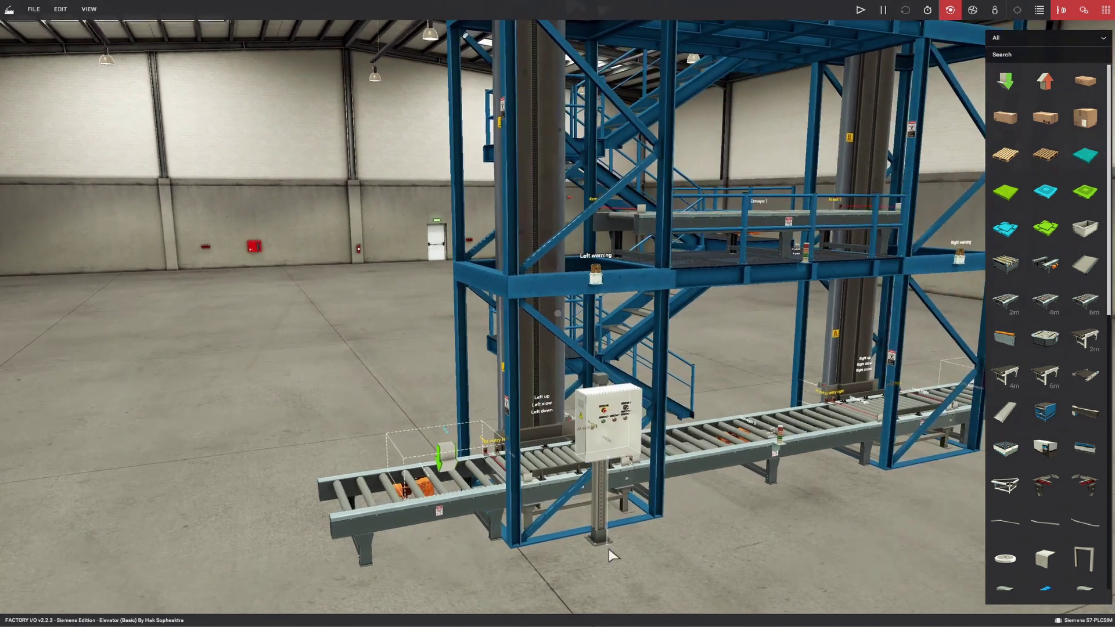
pyautogui.scroll(2, 564, 558)
pyautogui.scroll(2, 564, 559)
pyautogui.moveTo(468, 524); pyautogui.dragTo(501, 528, button='right')
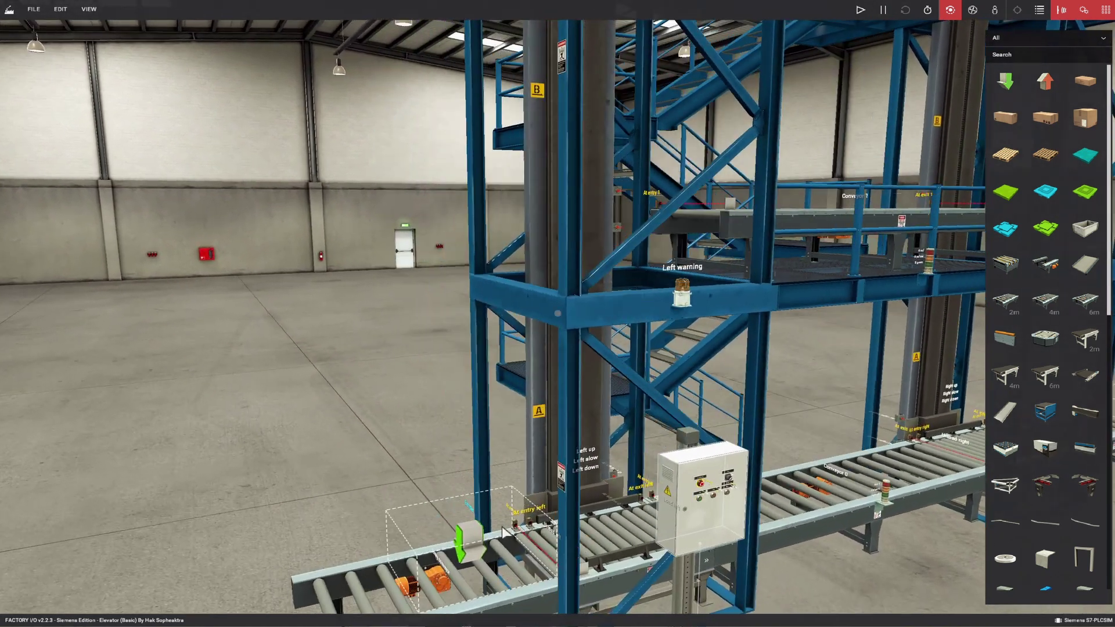
# Examine the emitter, the entry conveyor and the At entry sensor up close along the conveyor line
pyautogui.doubleClick(516, 524)
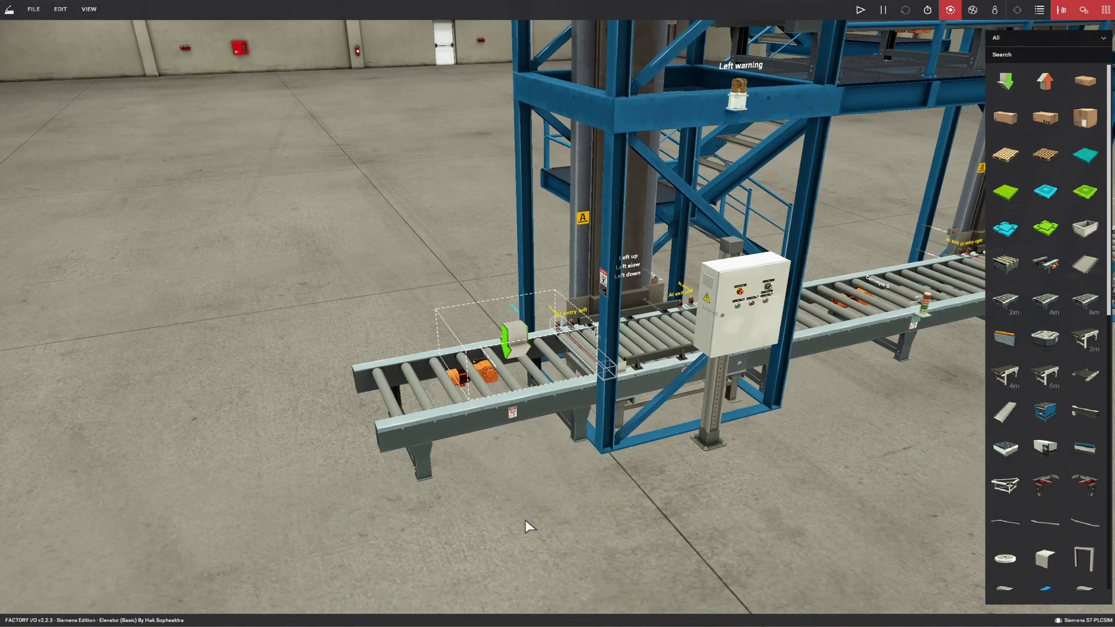
pyautogui.scroll(4, 426, 250)
pyautogui.moveTo(426, 249); pyautogui.dragTo(715, 287, button='right')
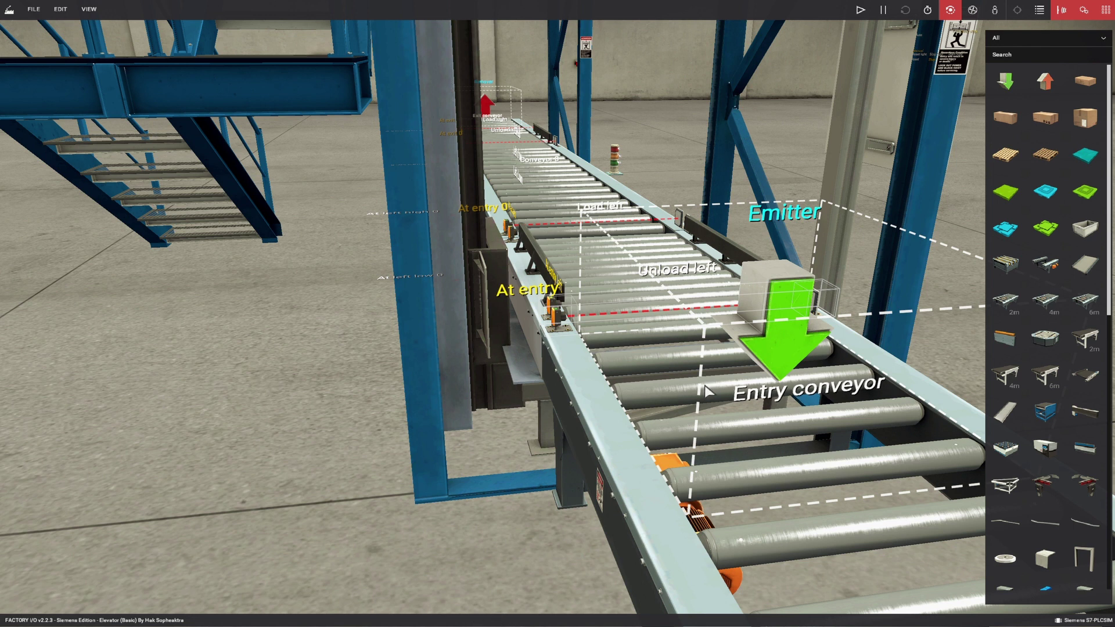
pyautogui.scroll(2, 702, 392)
pyautogui.scroll(-3, 703, 394)
# Inspect the At exit left, At entry 0, At left high 0 and At left low 0 sensors beside the left lift
pyautogui.moveTo(698, 387); pyautogui.dragTo(497, 334, button='right')
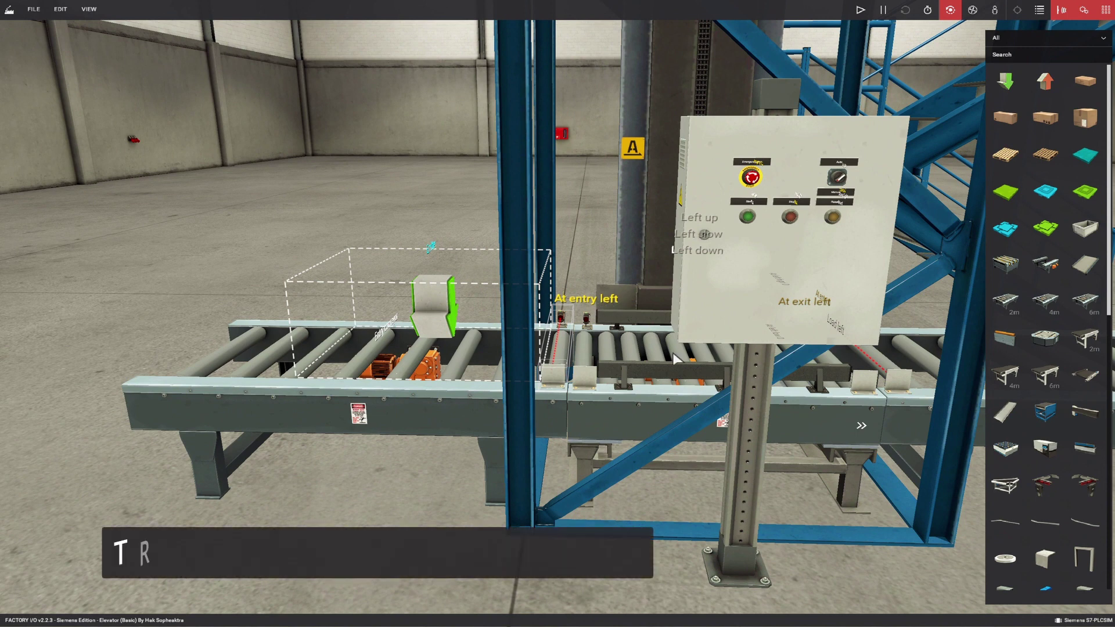
pyautogui.press('d')
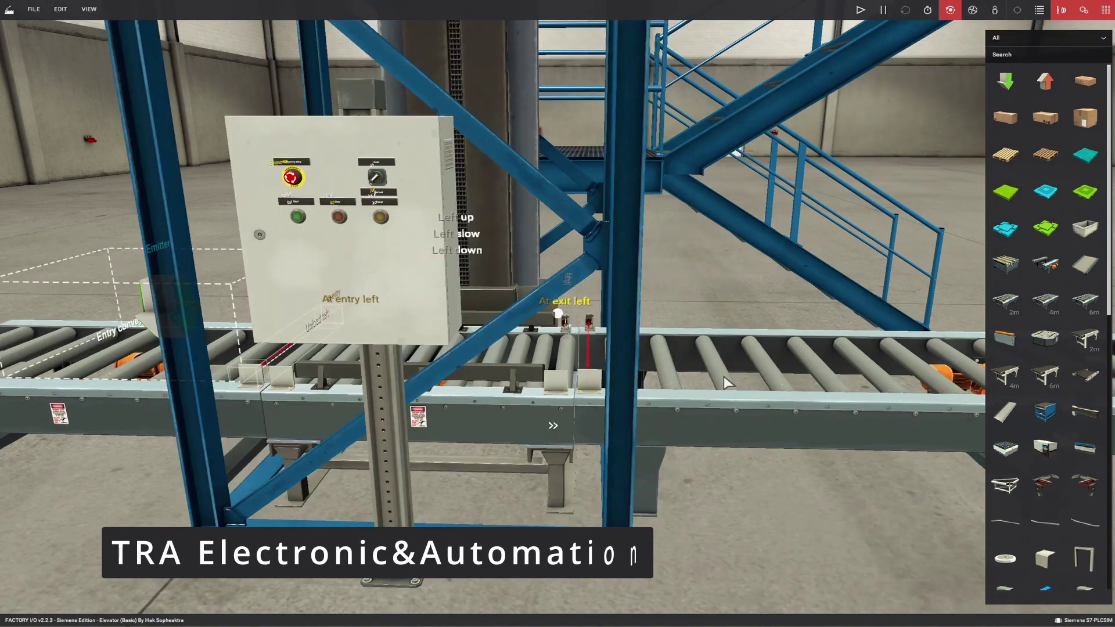
pyautogui.moveTo(723, 279); pyautogui.dragTo(555, 294, button='right')
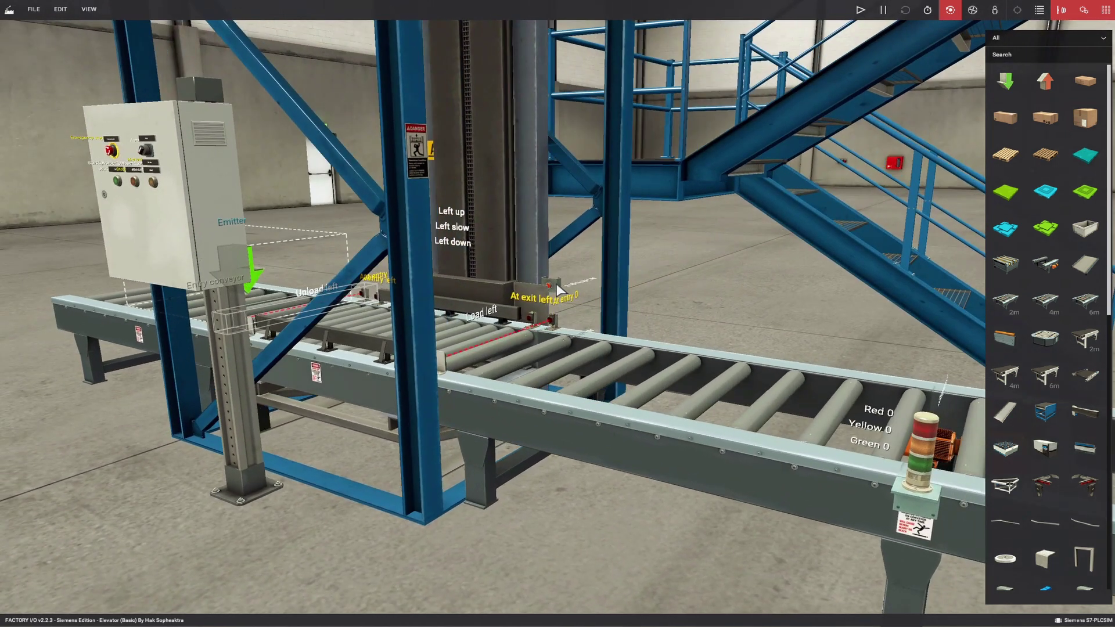
pyautogui.scroll(8, 557, 283)
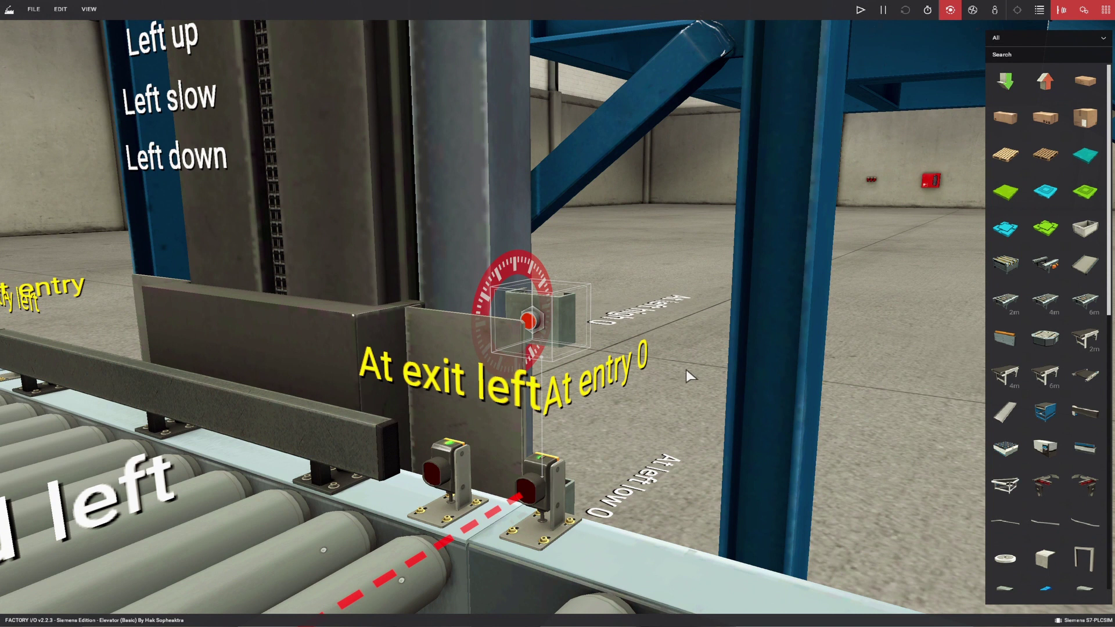
pyautogui.moveTo(686, 372); pyautogui.dragTo(687, 275, button='right')
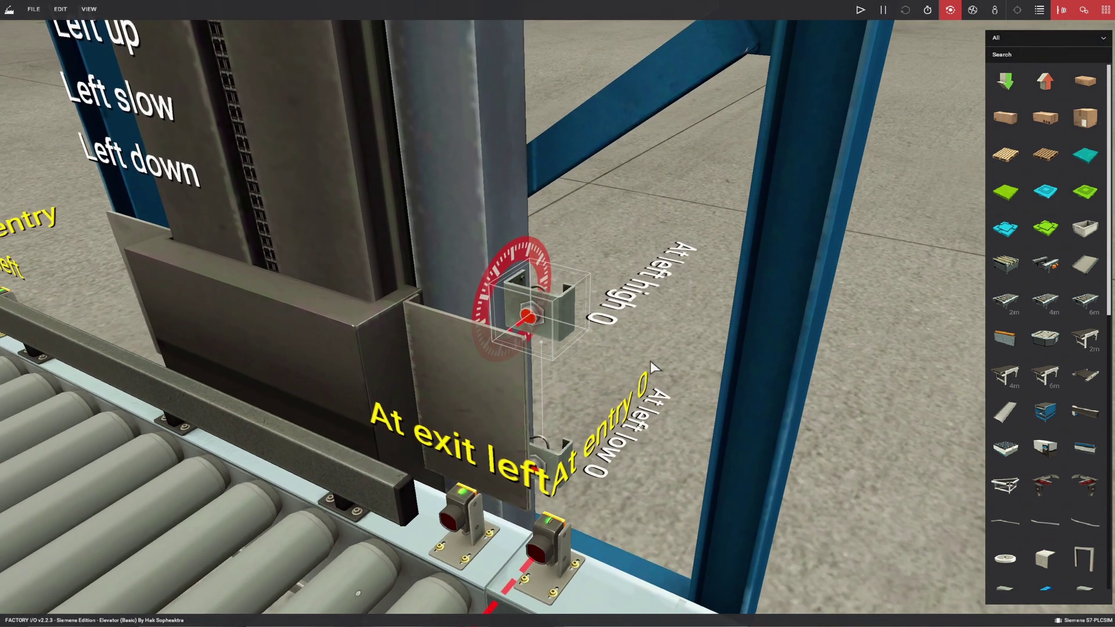
pyautogui.scroll(-10, 656, 405)
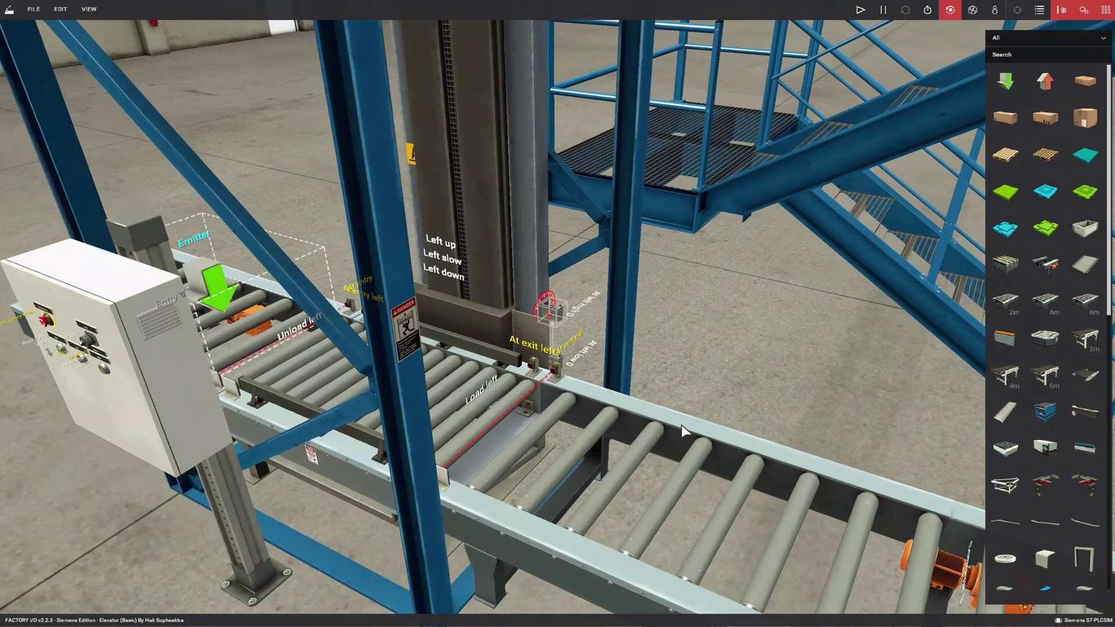
# Inspect the control box with its emergency stop, Auto/Manual selector and the start, stop and reset buttons
pyautogui.moveTo(682, 425); pyautogui.dragTo(775, 457, button='right')
pyautogui.press('d')
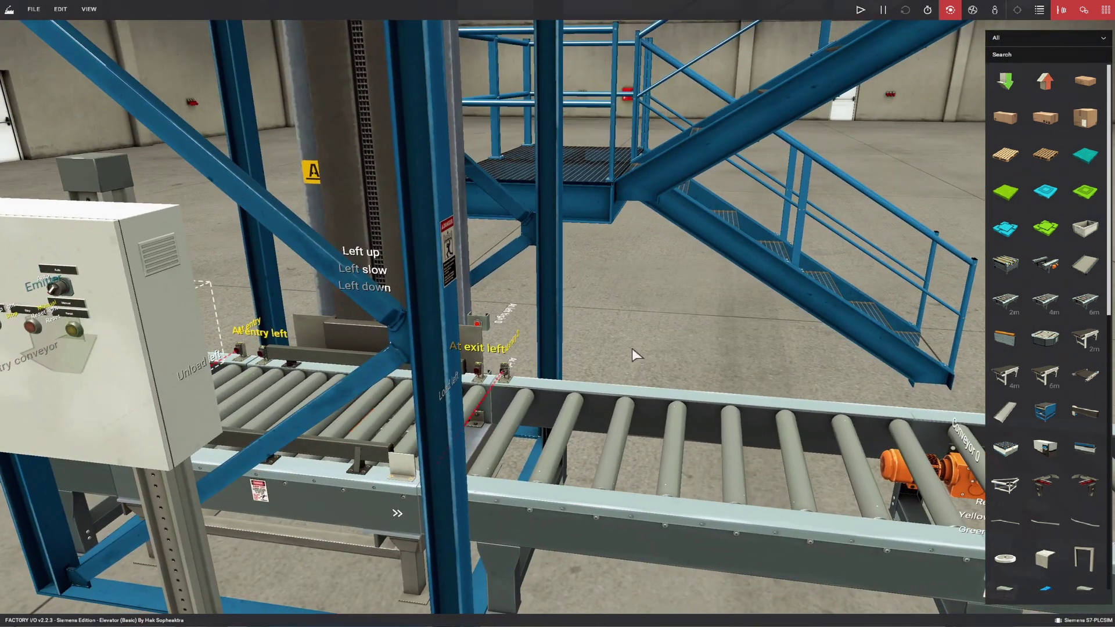
pyautogui.scroll(-5, 632, 348)
pyautogui.moveTo(808, 466); pyautogui.dragTo(863, 466, button='right')
pyautogui.scroll(2, 443, 367)
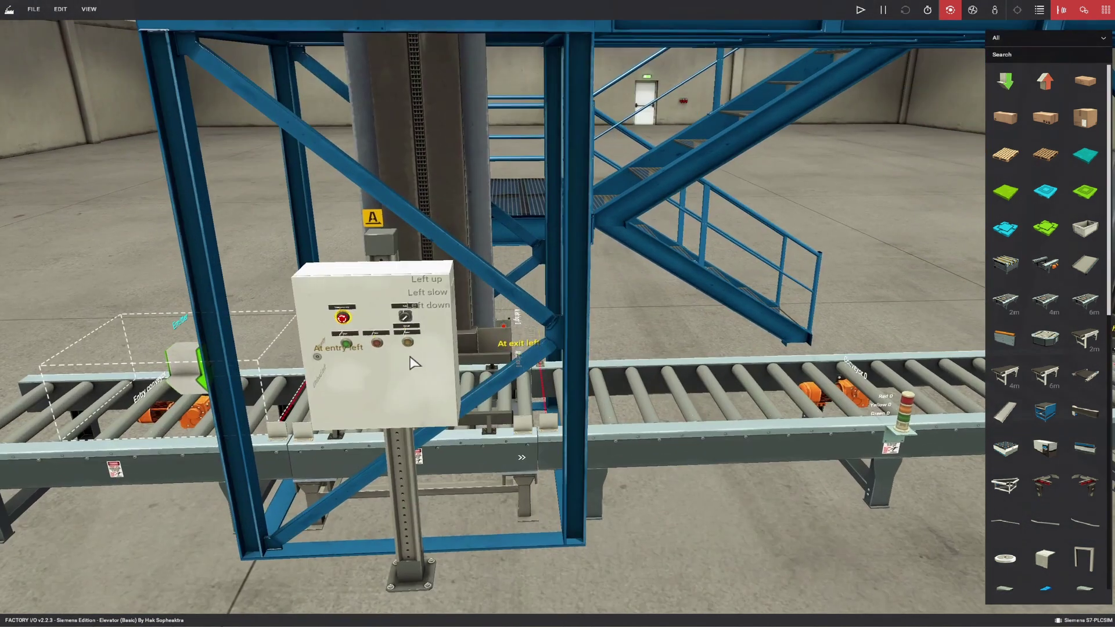
pyautogui.scroll(4, 409, 366)
pyautogui.scroll(3, 580, 277)
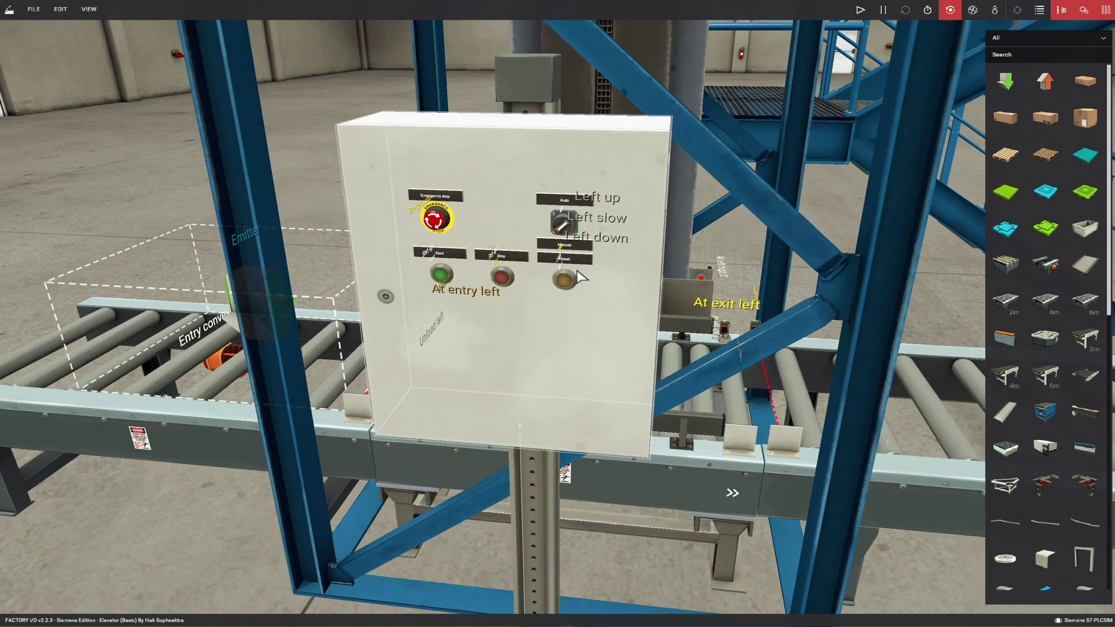
pyautogui.scroll(-6, 597, 242)
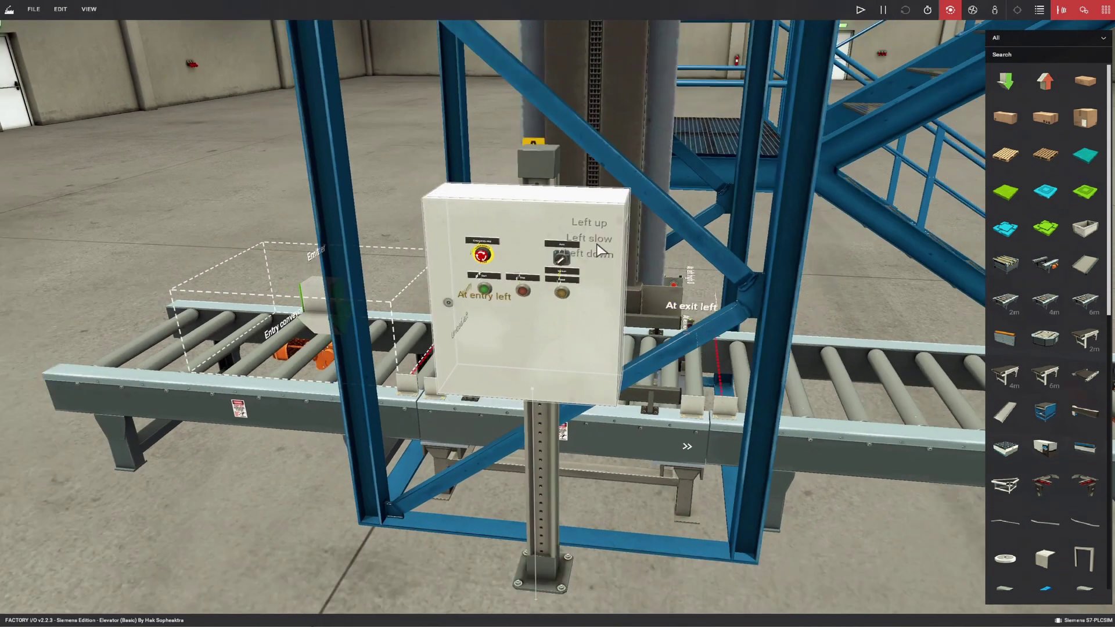
# Inspect the At left low 1 sensor on the left lift at the first upper level
pyautogui.scroll(-2, 716, 329)
pyautogui.scroll(-2, 720, 338)
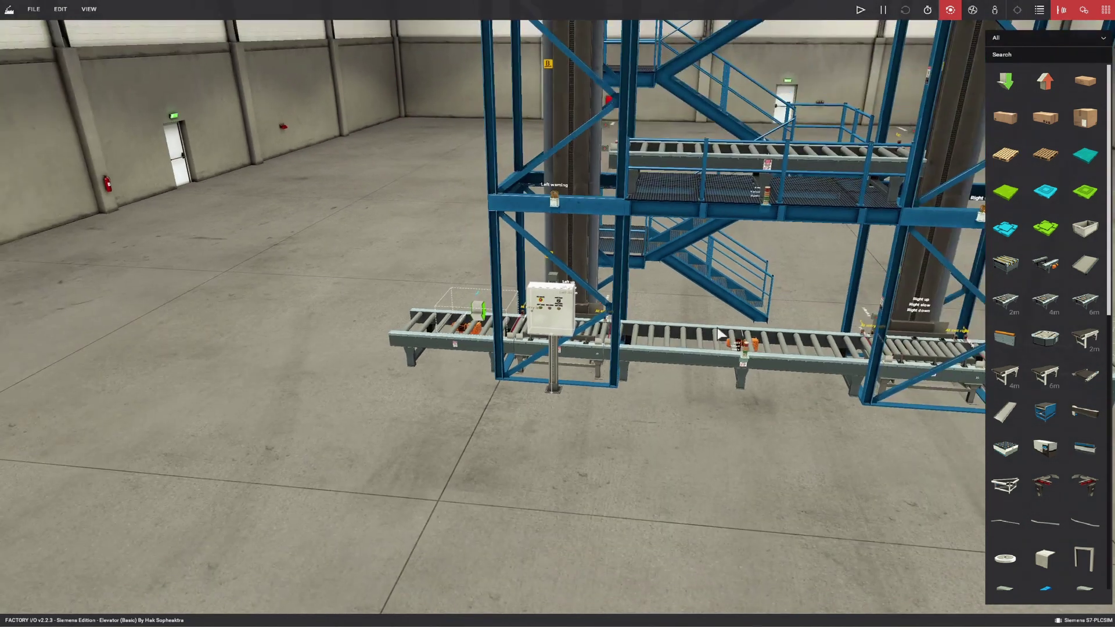
pyautogui.scroll(5, 715, 331)
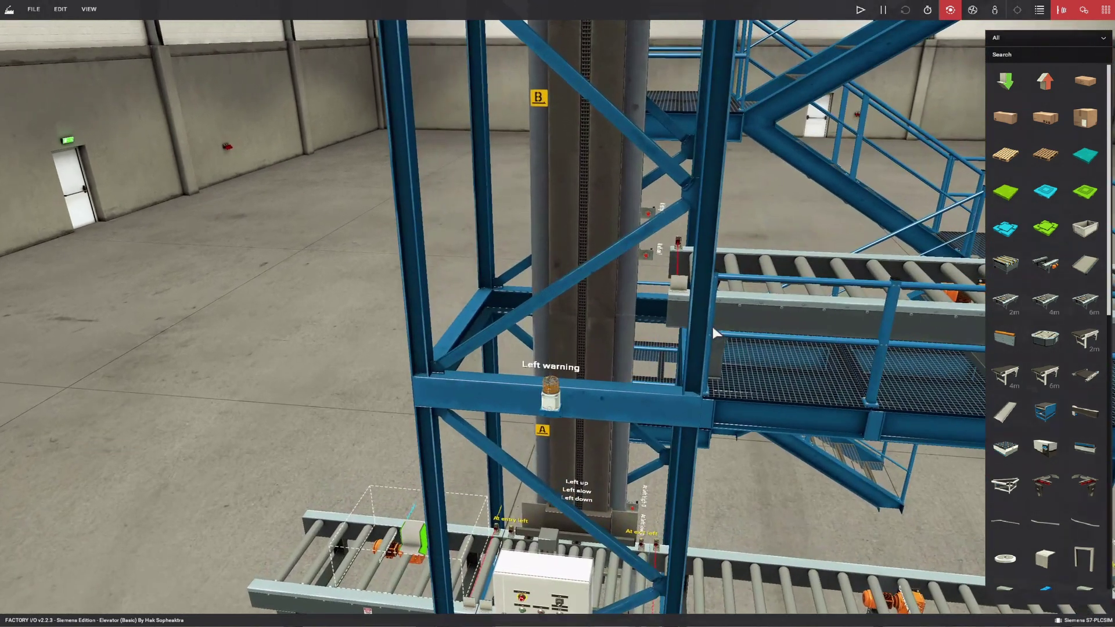
pyautogui.click(646, 256)
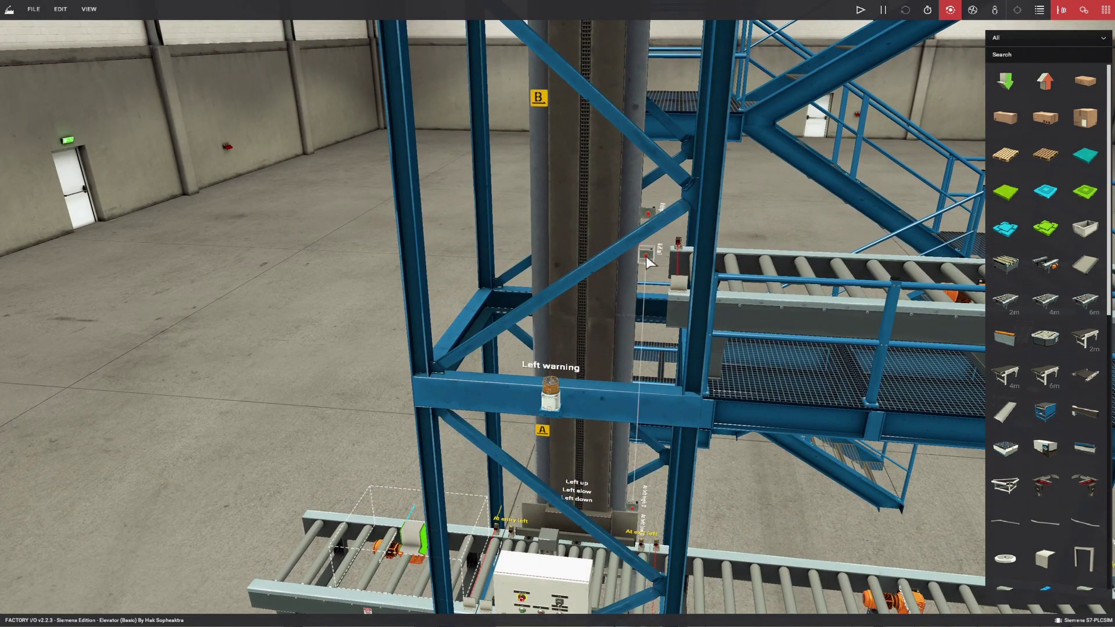
pyautogui.scroll(6, 646, 256)
pyautogui.scroll(3, 575, 275)
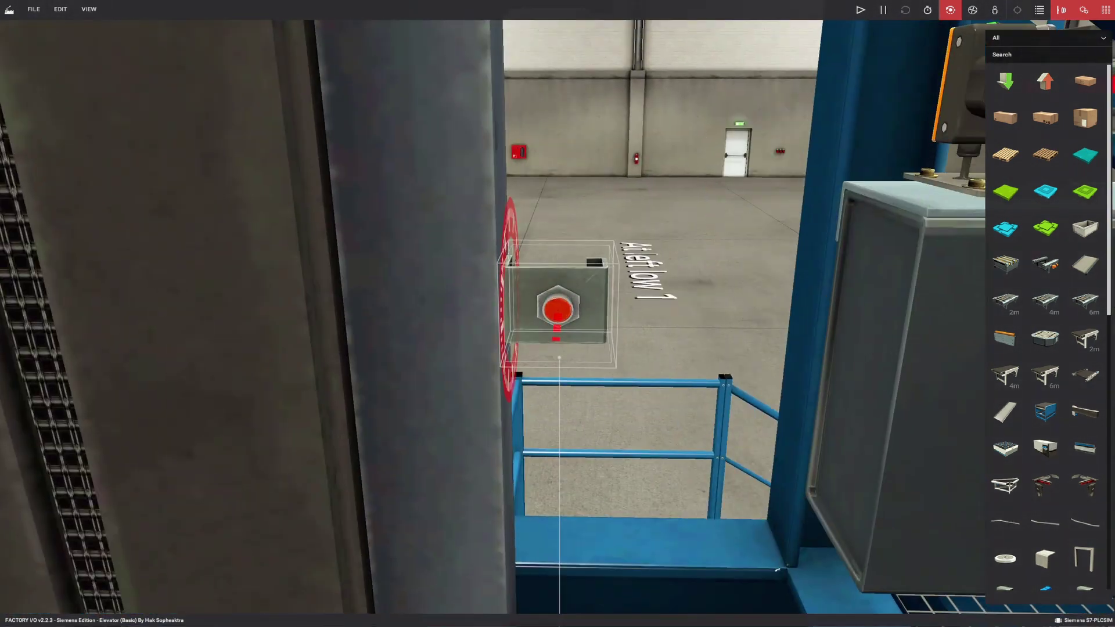
# Inspect the At left low 1, At left high 1 and At entry 1 sensors where the left lift meets the first upper conveyor
pyautogui.scroll(1, 698, 310)
pyautogui.moveTo(713, 274); pyautogui.dragTo(719, 235, button='right')
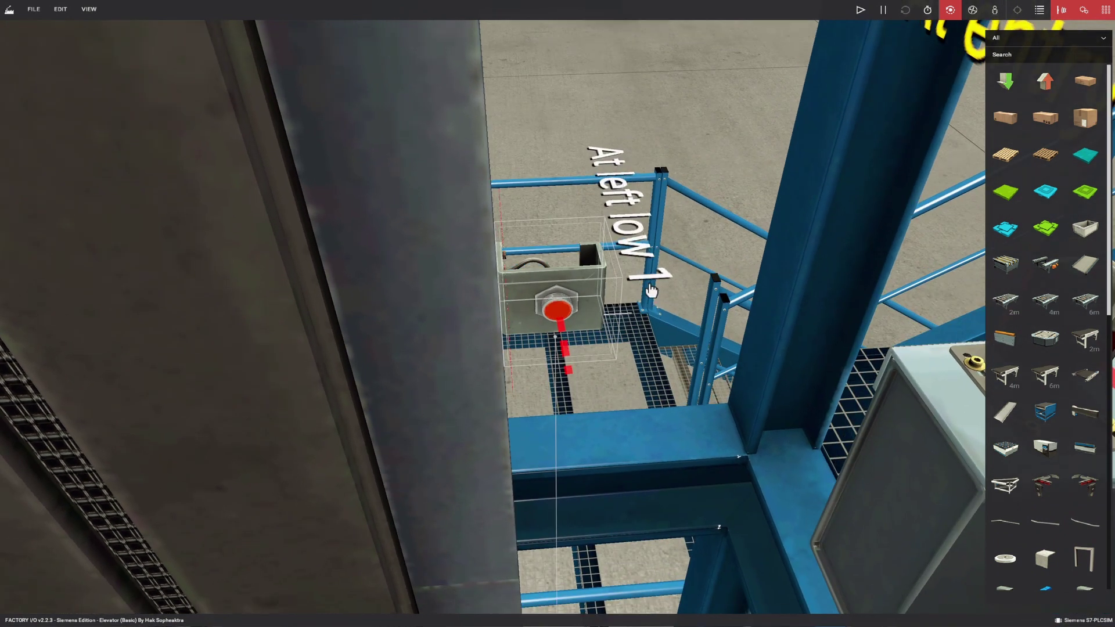
pyautogui.scroll(-5, 609, 279)
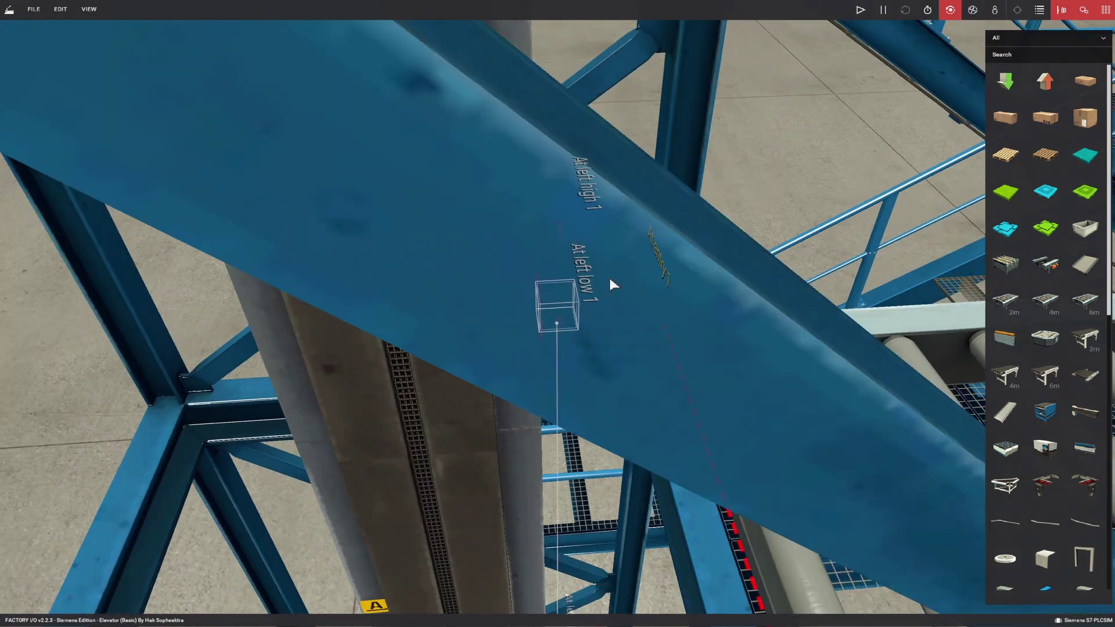
pyautogui.scroll(5, 659, 327)
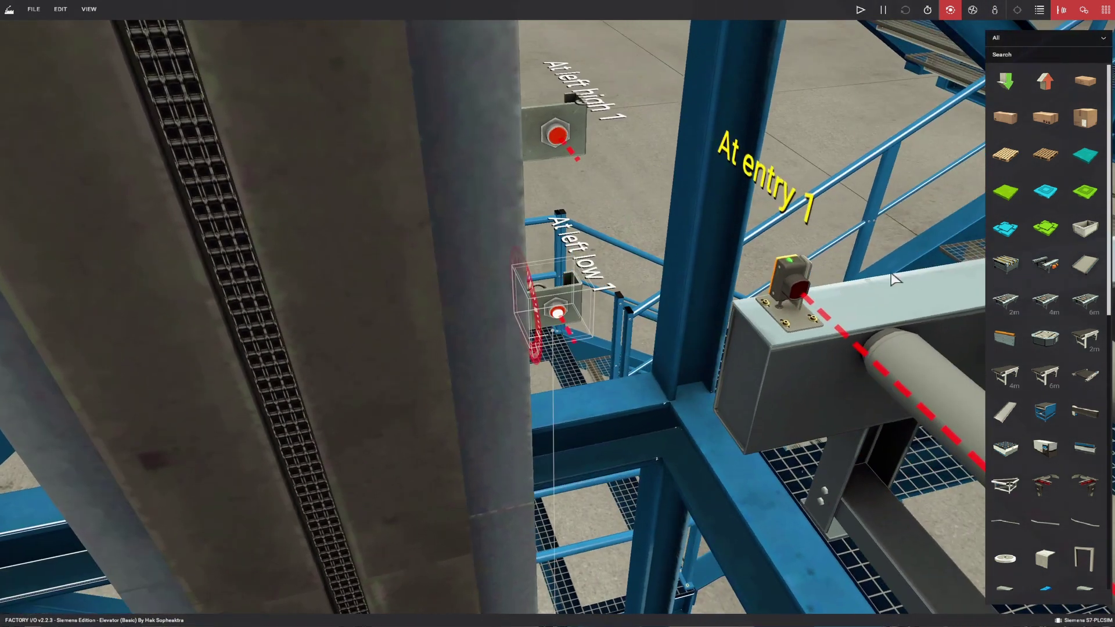
pyautogui.click(775, 271)
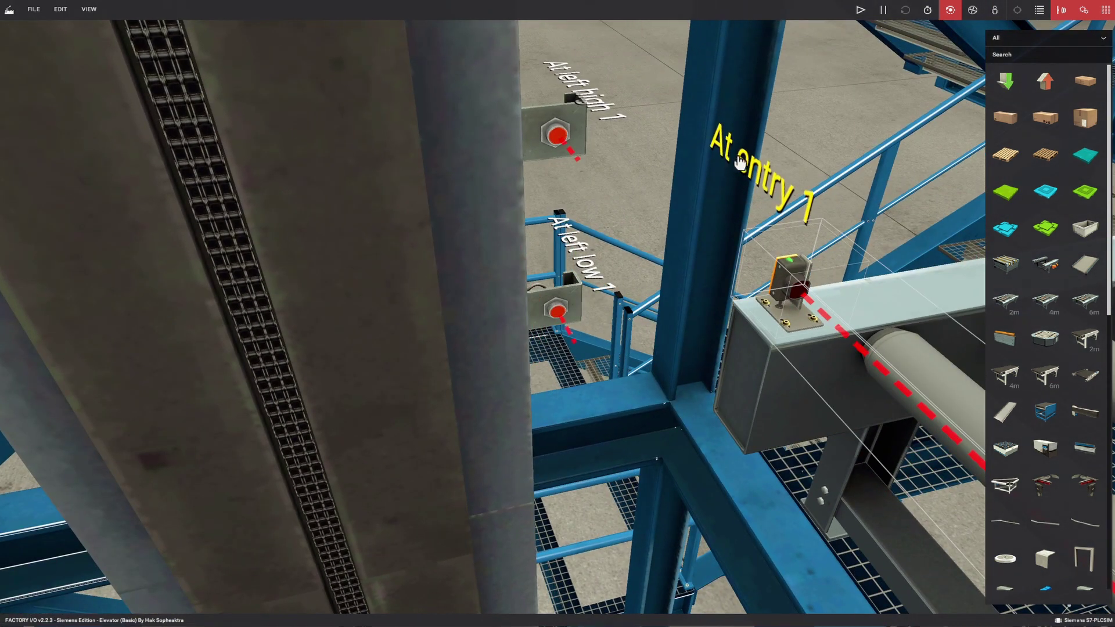
# Examine the Left warning and Right warning lights mounted on the frames of the two lifts
pyautogui.scroll(-8, 719, 287)
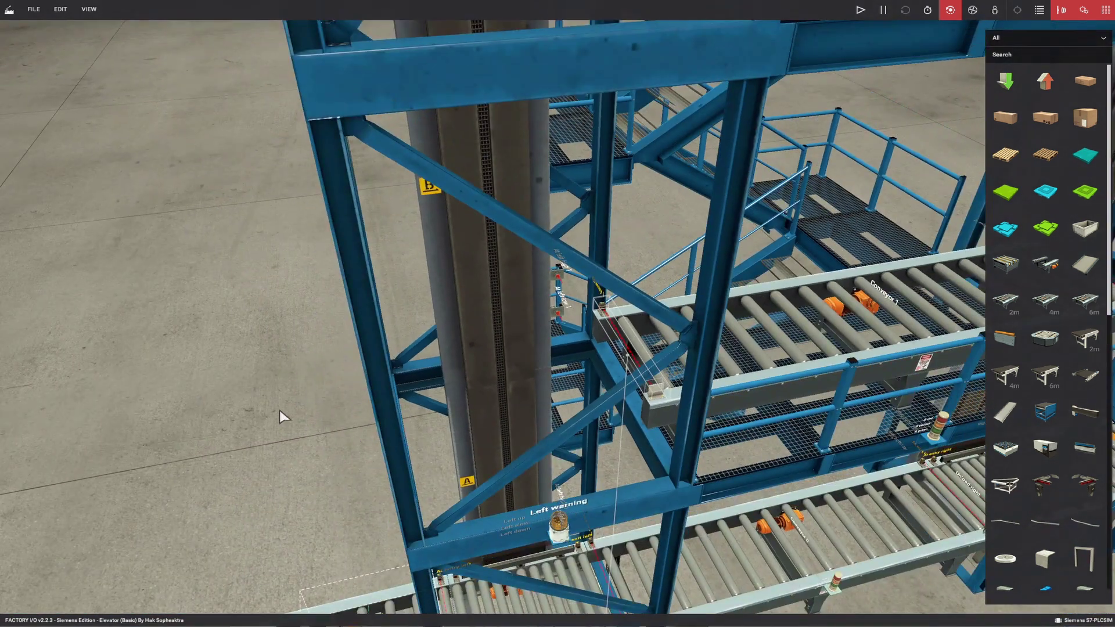
pyautogui.moveTo(280, 410); pyautogui.dragTo(284, 453, button='right')
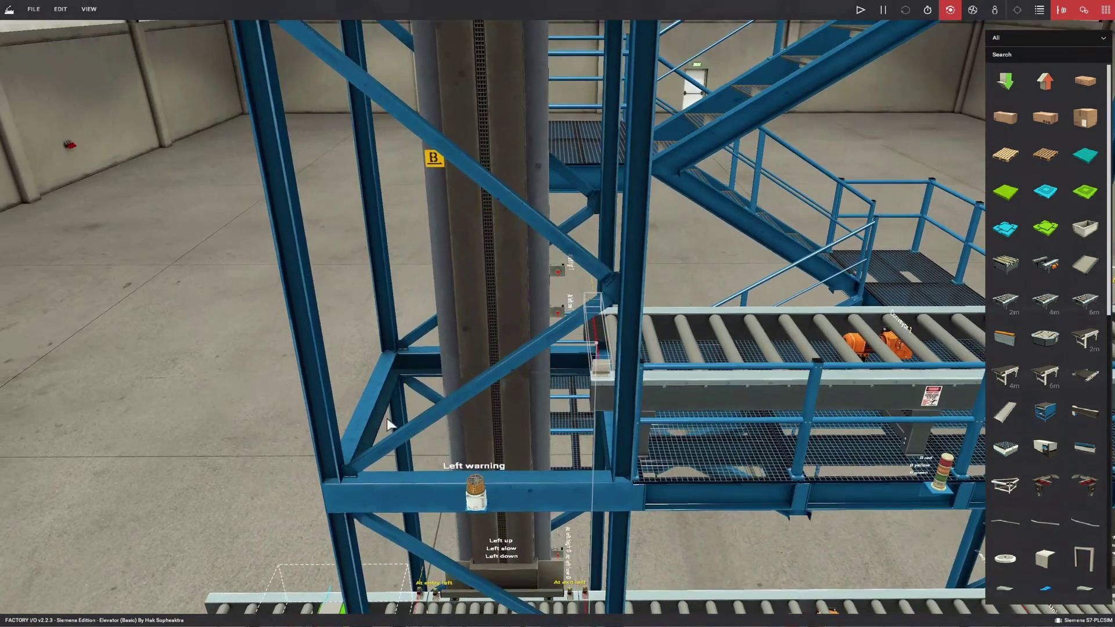
pyautogui.scroll(-2, 388, 418)
pyautogui.scroll(-2, 387, 426)
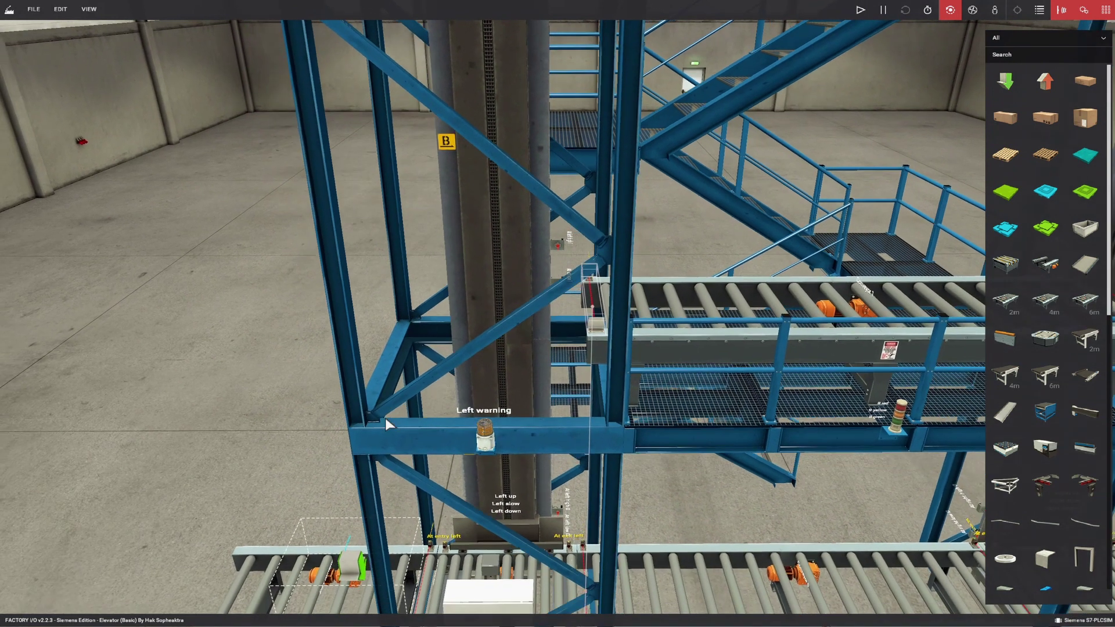
pyautogui.scroll(-2, 386, 425)
pyautogui.scroll(-6, 387, 425)
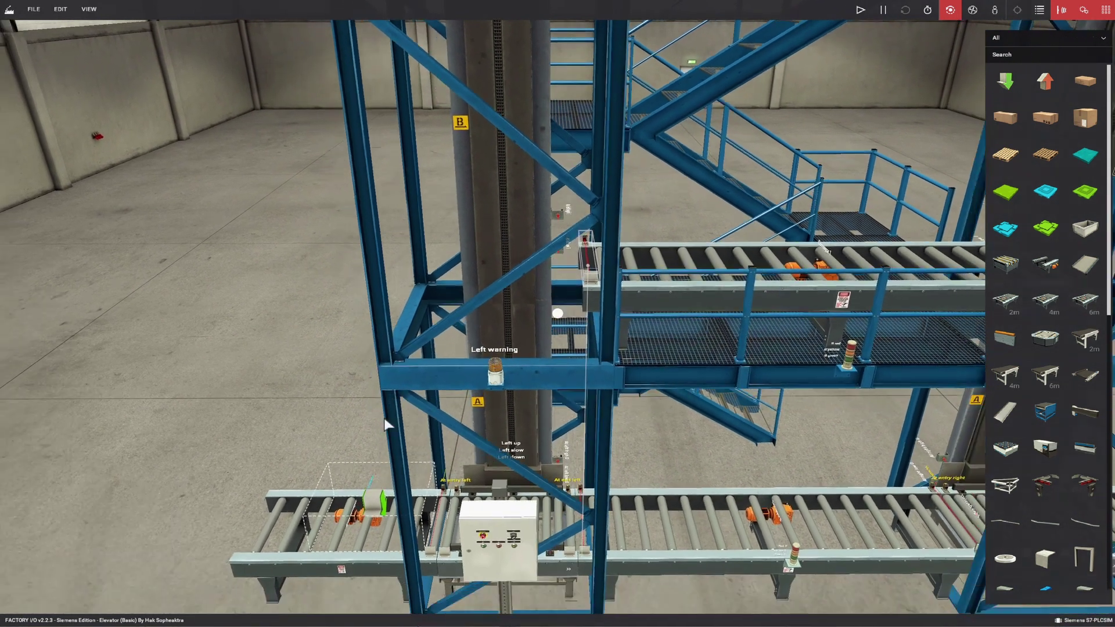
pyautogui.press('d')
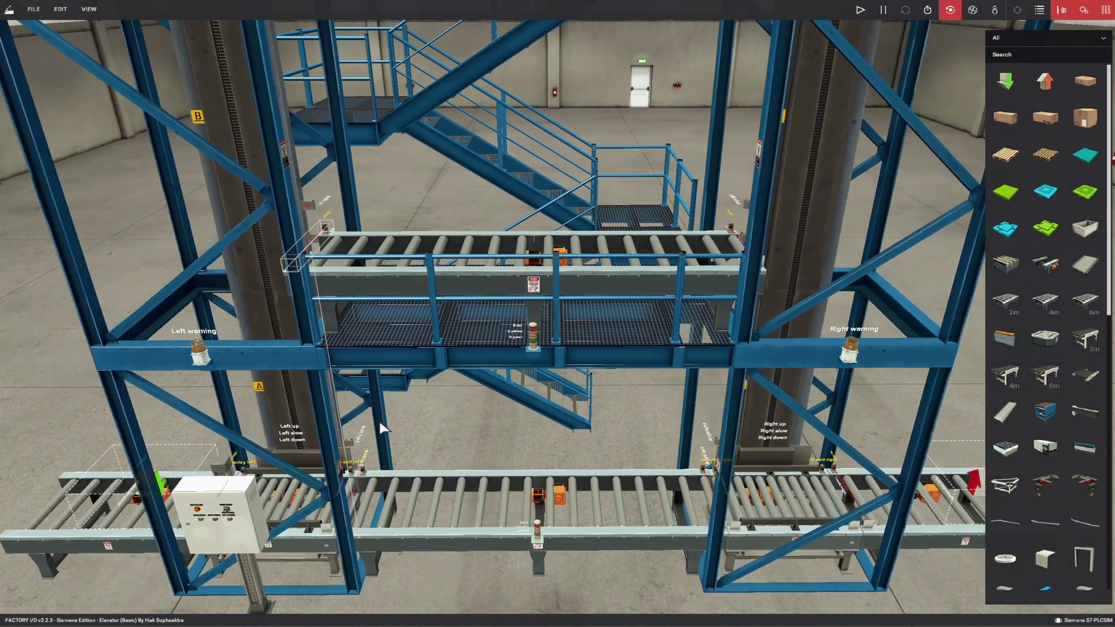
pyautogui.click(846, 350)
pyautogui.click(195, 356)
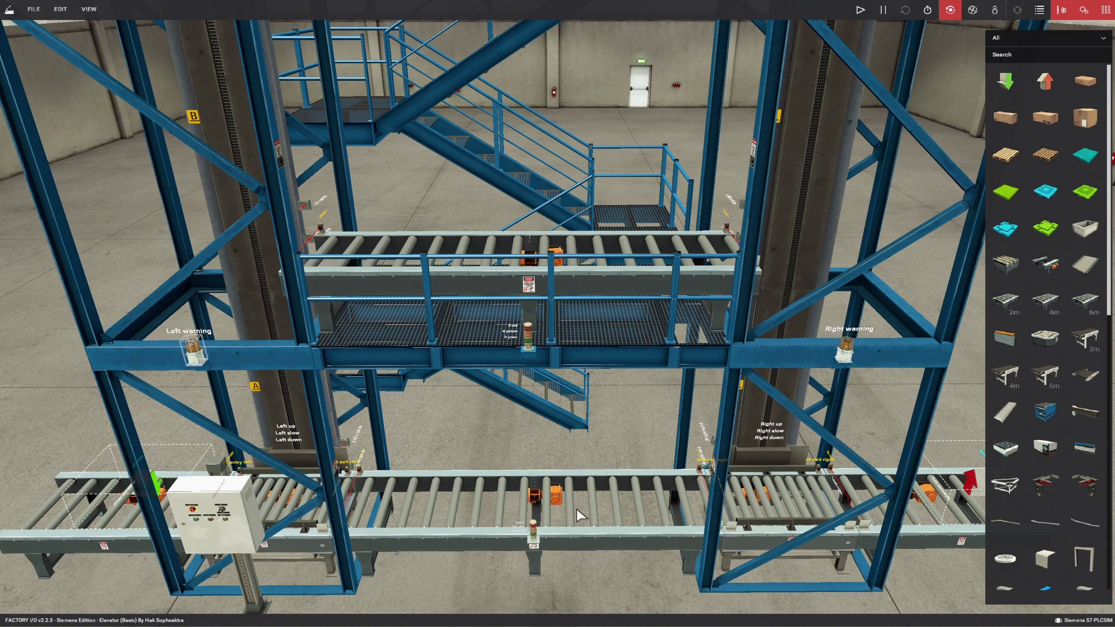
# Inspect the ground-level conveyor between the lifts and view the whole elevator structure from several angles
pyautogui.click(558, 502)
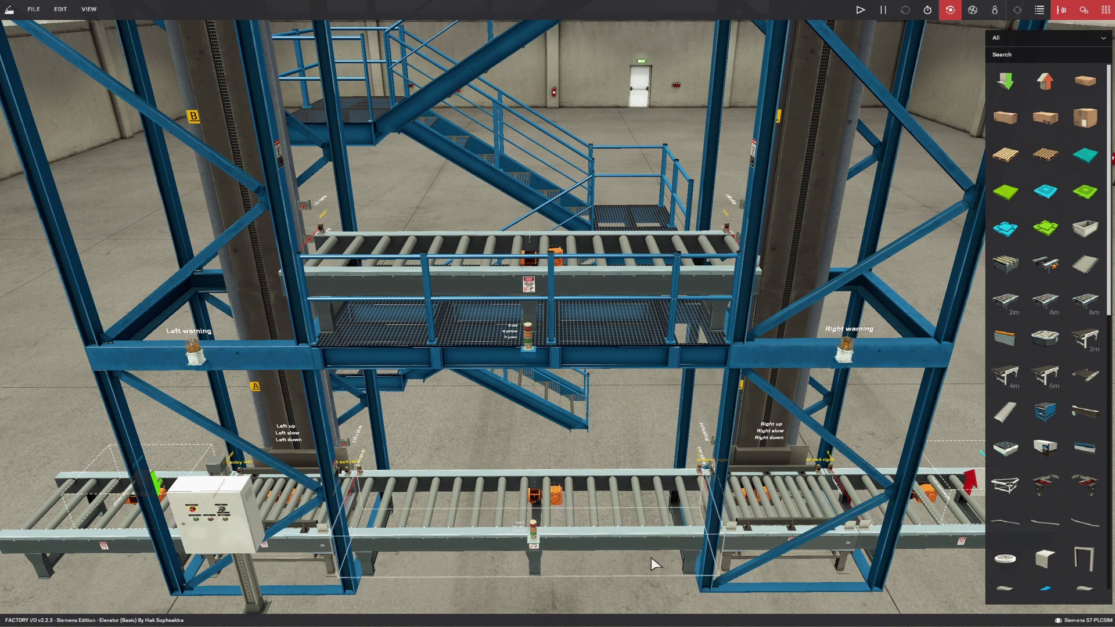
pyautogui.scroll(2, 606, 562)
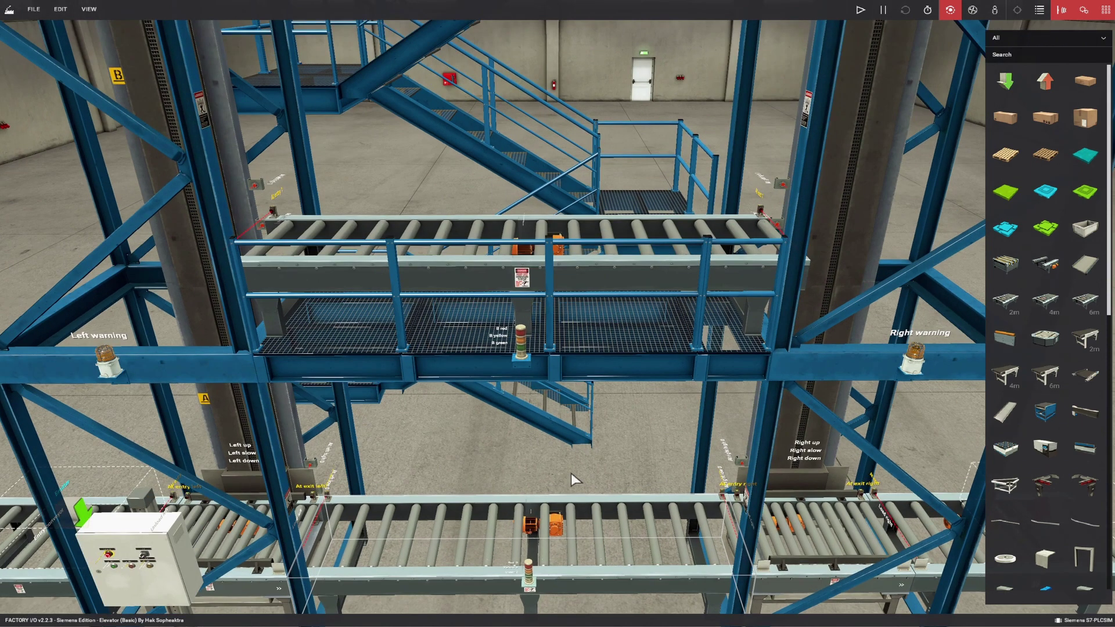
pyautogui.moveTo(571, 474); pyautogui.dragTo(640, 597, button='right')
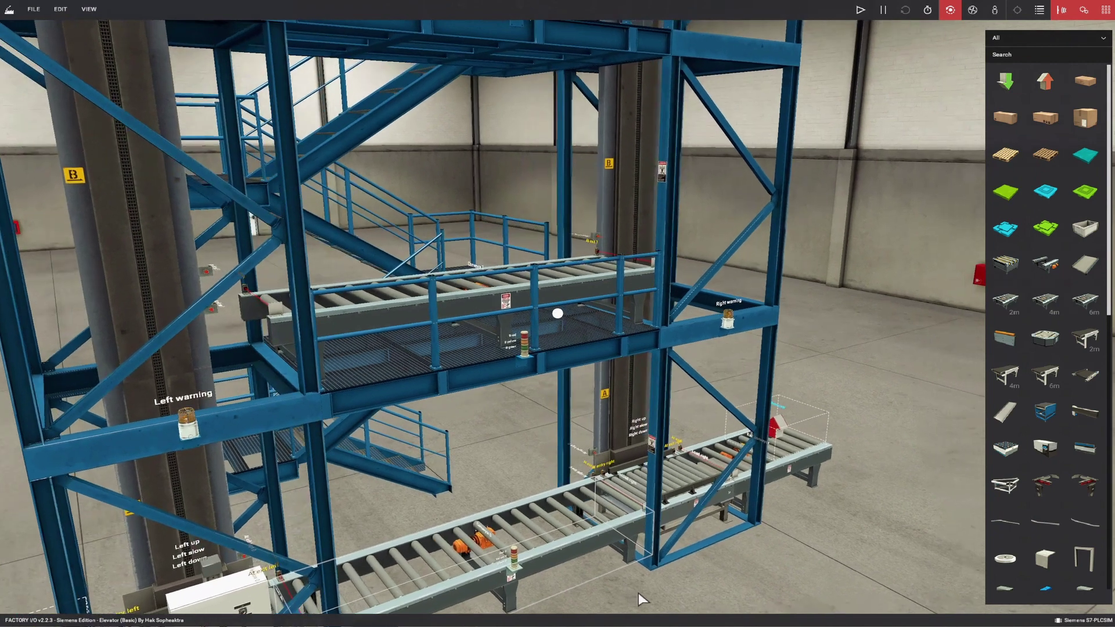
pyautogui.scroll(3, 483, 580)
pyautogui.scroll(-5, 483, 576)
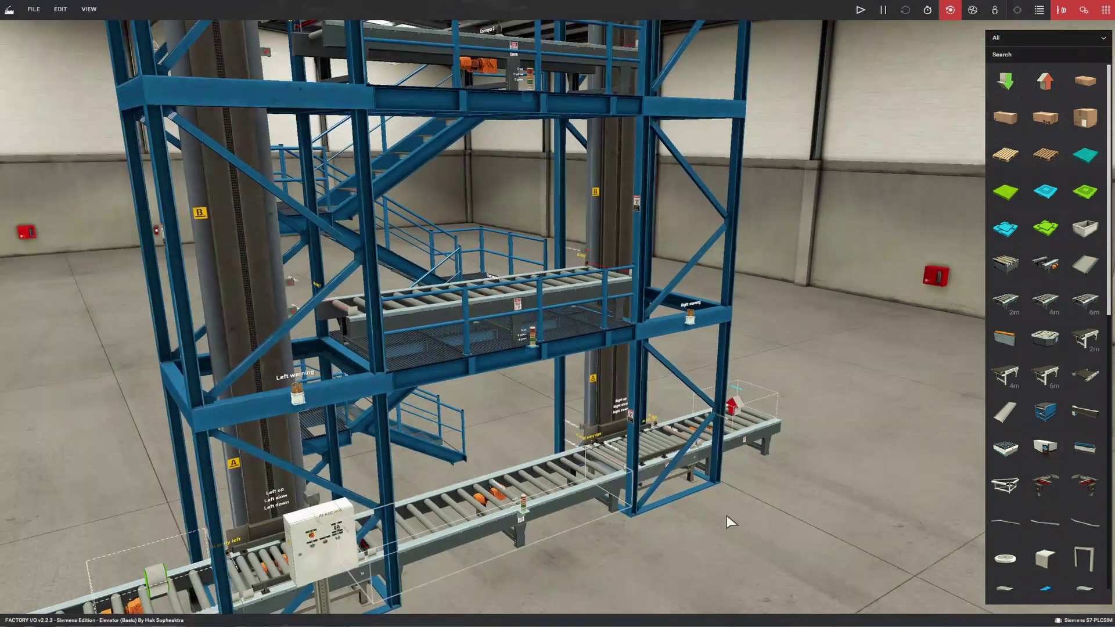
pyautogui.moveTo(727, 516); pyautogui.dragTo(593, 492, button='right')
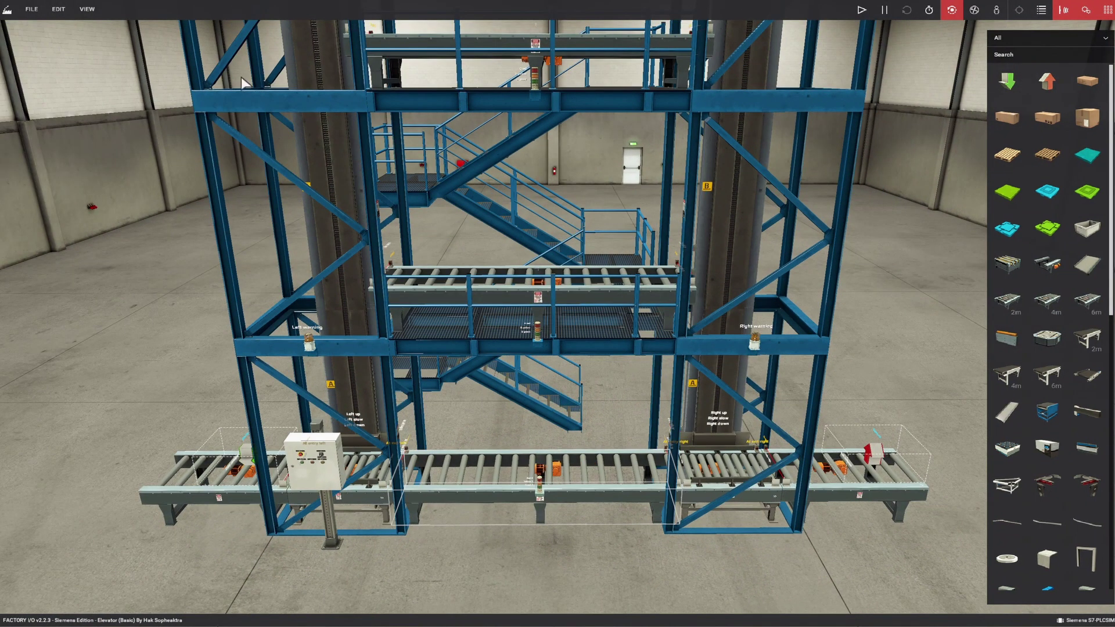
# Review the driver's I/O mapping, choose Siemens S7-PLCSIM as the driver and connect to it
pyautogui.click(30, 10)
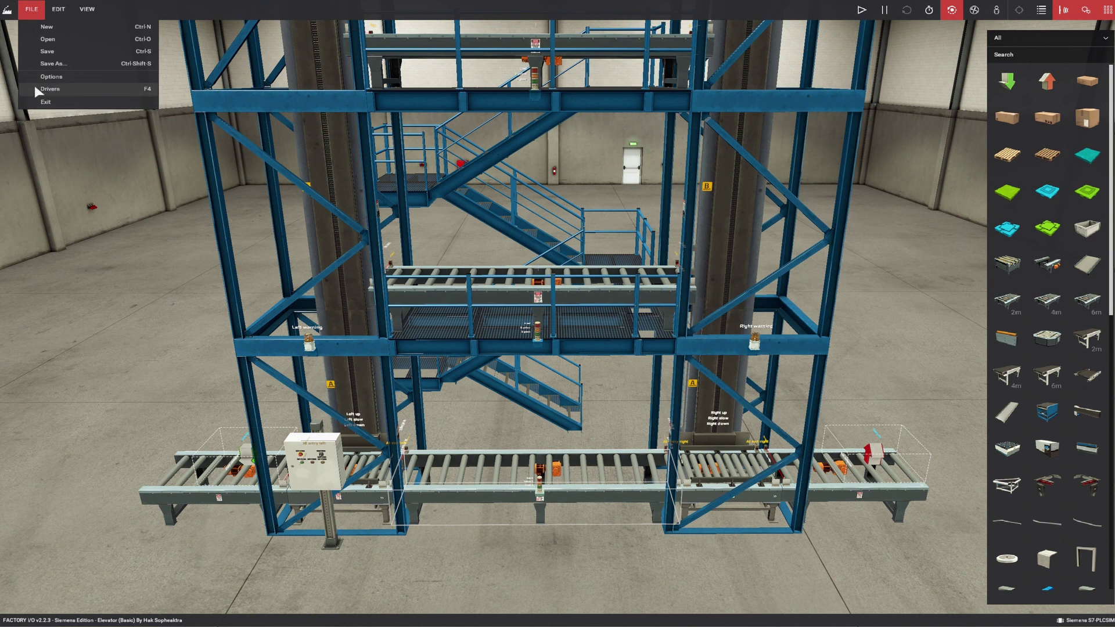
pyautogui.click(72, 90)
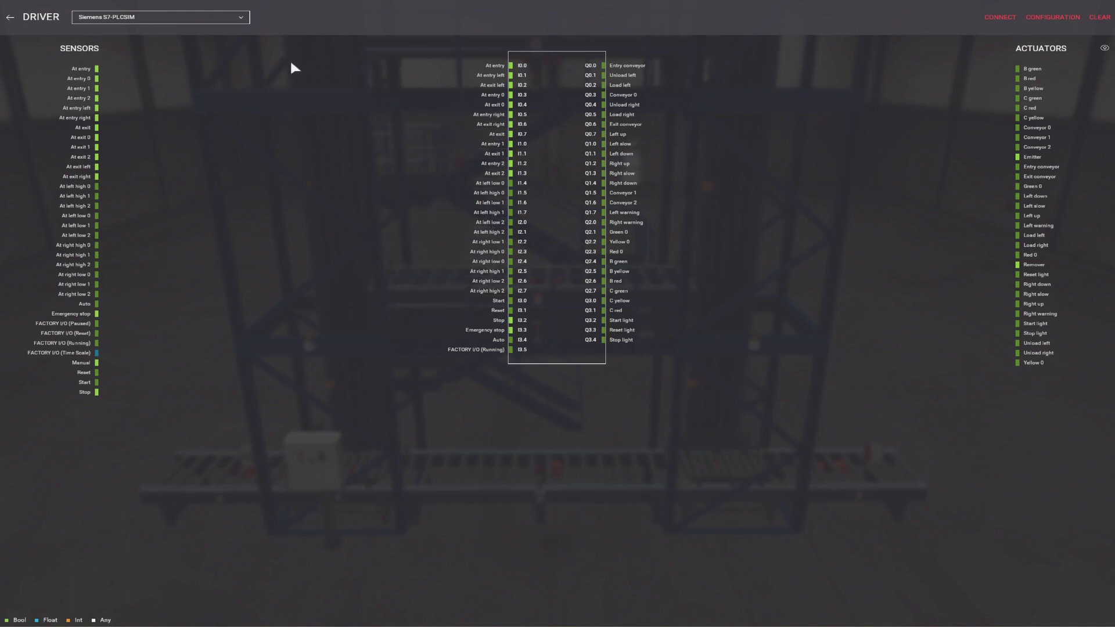
pyautogui.click(238, 16)
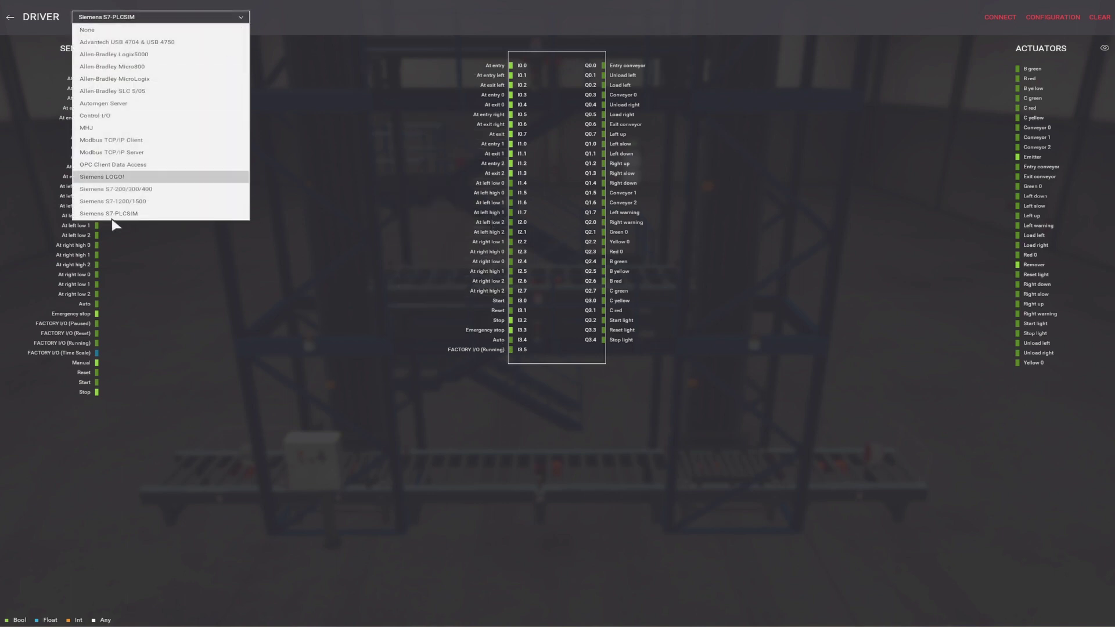
pyautogui.click(152, 220)
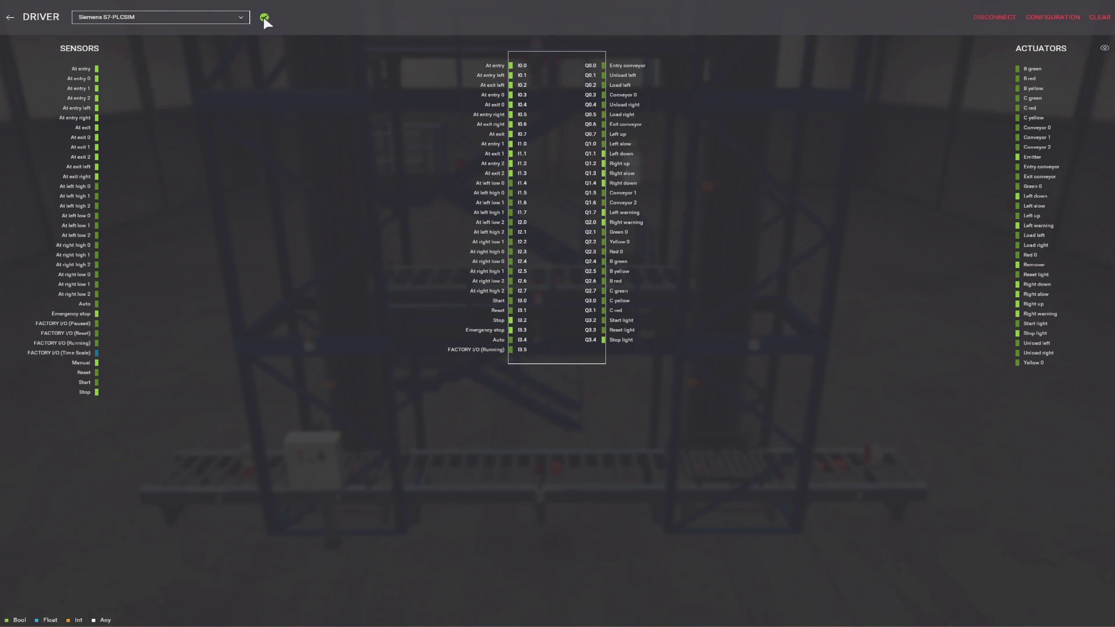
# Return to the scene, run it in Auto mode and start the elevator line from the control box
pyautogui.click(10, 17)
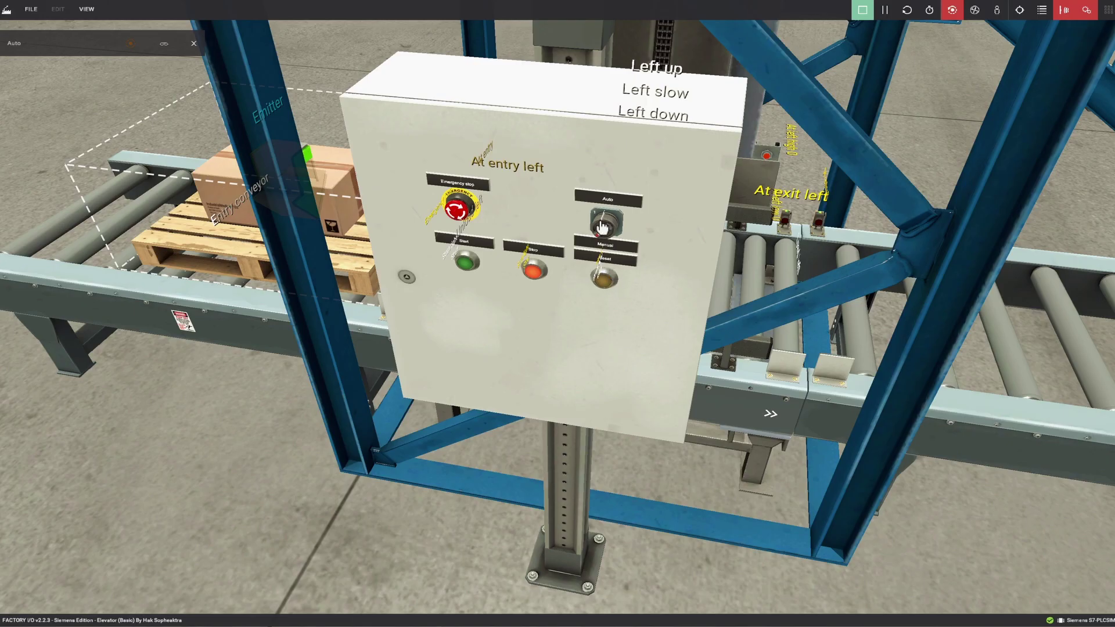
pyautogui.click(468, 271)
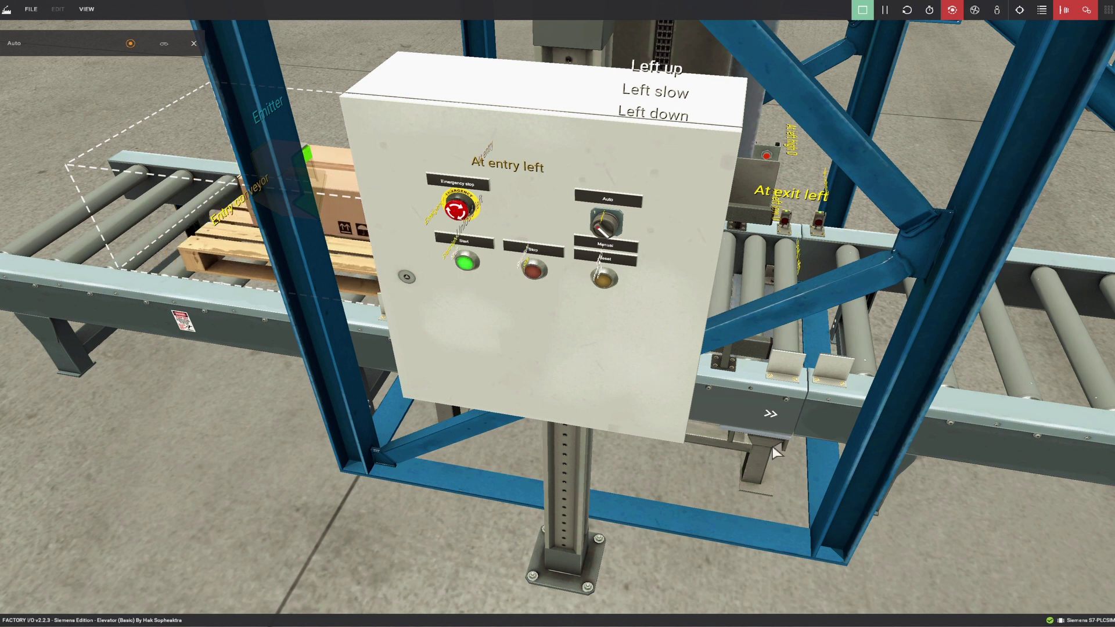
# Watch the pallets travel from the entry conveyor across the left lift onto the ground-level conveyor
pyautogui.scroll(-2, 837, 469)
pyautogui.scroll(-6, 836, 464)
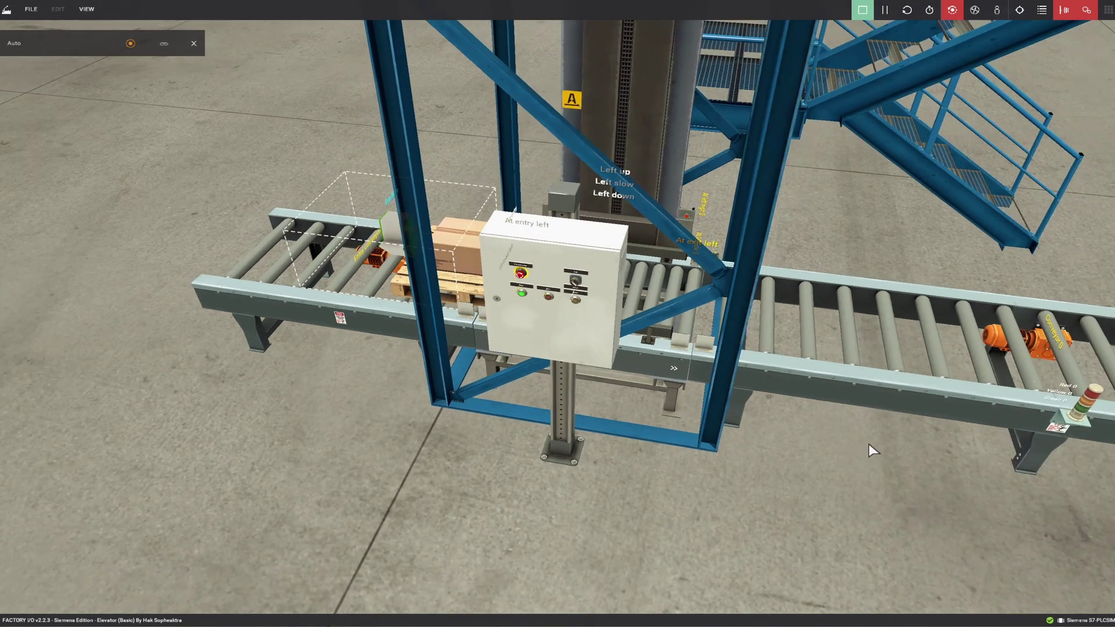
pyautogui.scroll(-3, 910, 436)
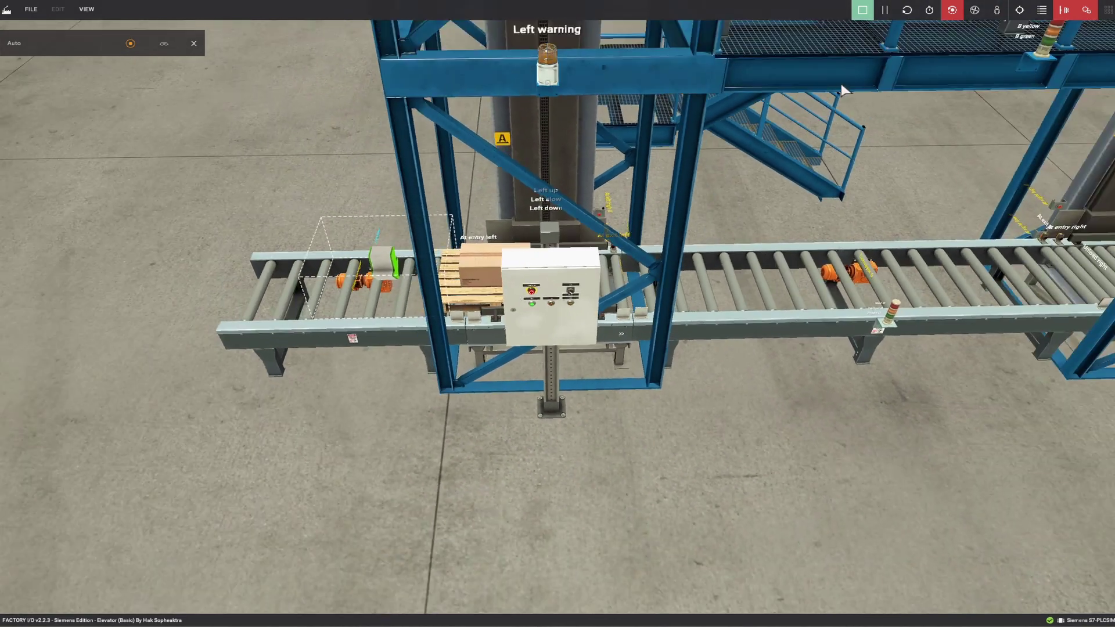
pyautogui.moveTo(829, 93); pyautogui.dragTo(748, 278, button='right')
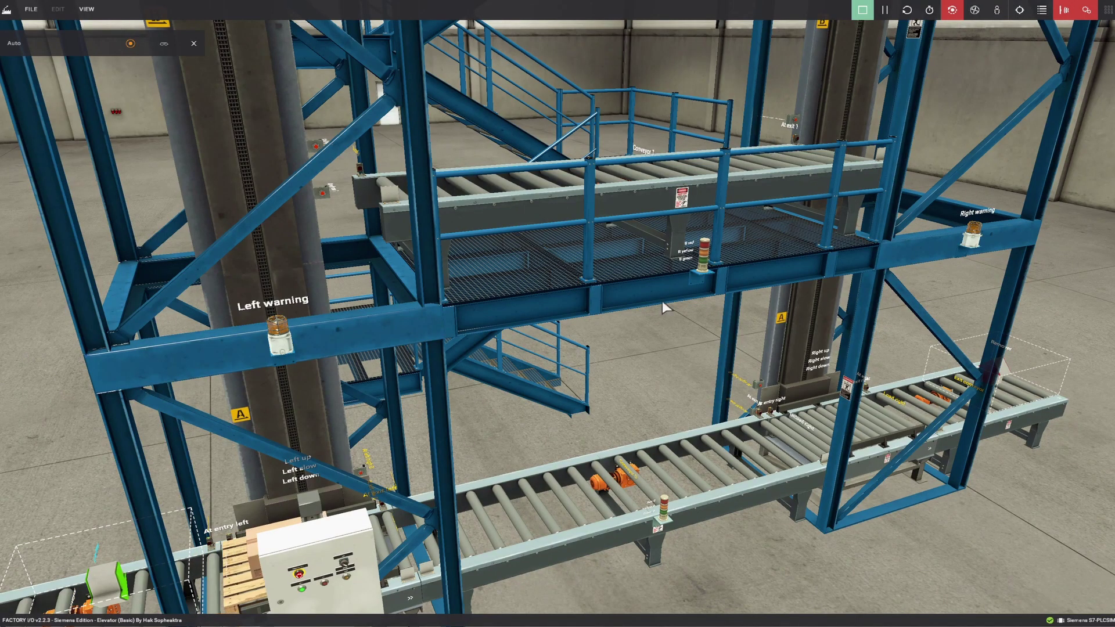
pyautogui.scroll(4, 659, 285)
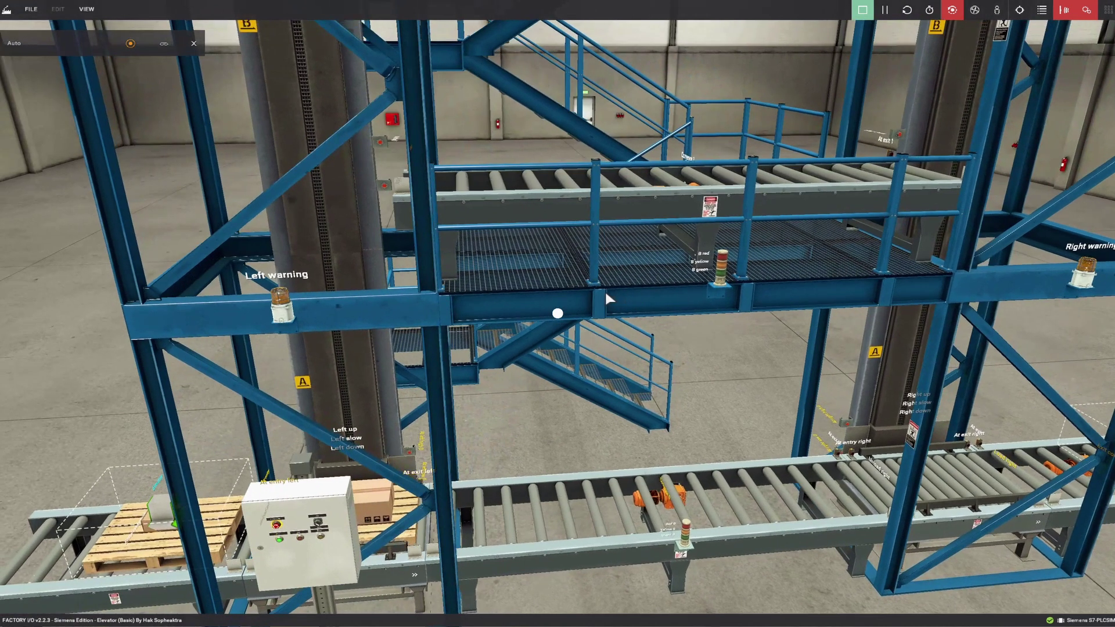
pyautogui.moveTo(606, 294); pyautogui.dragTo(652, 294, button='right')
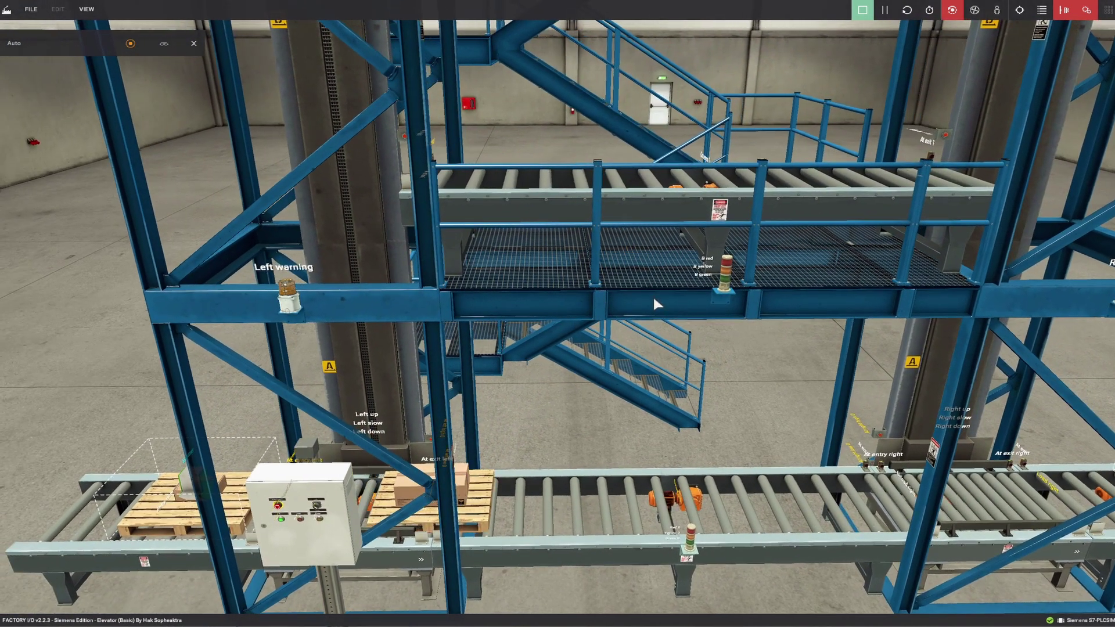
pyautogui.scroll(-3, 668, 307)
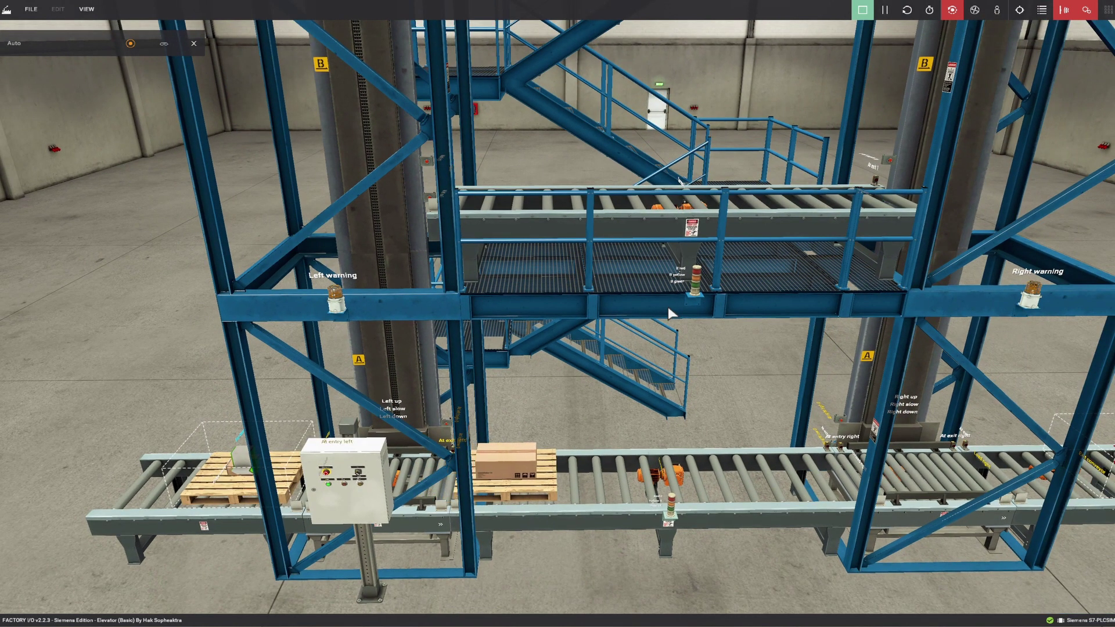
# Observe both lifts carrying pallets between the ground level and the two upper conveyors towards the exit
pyautogui.press('d')
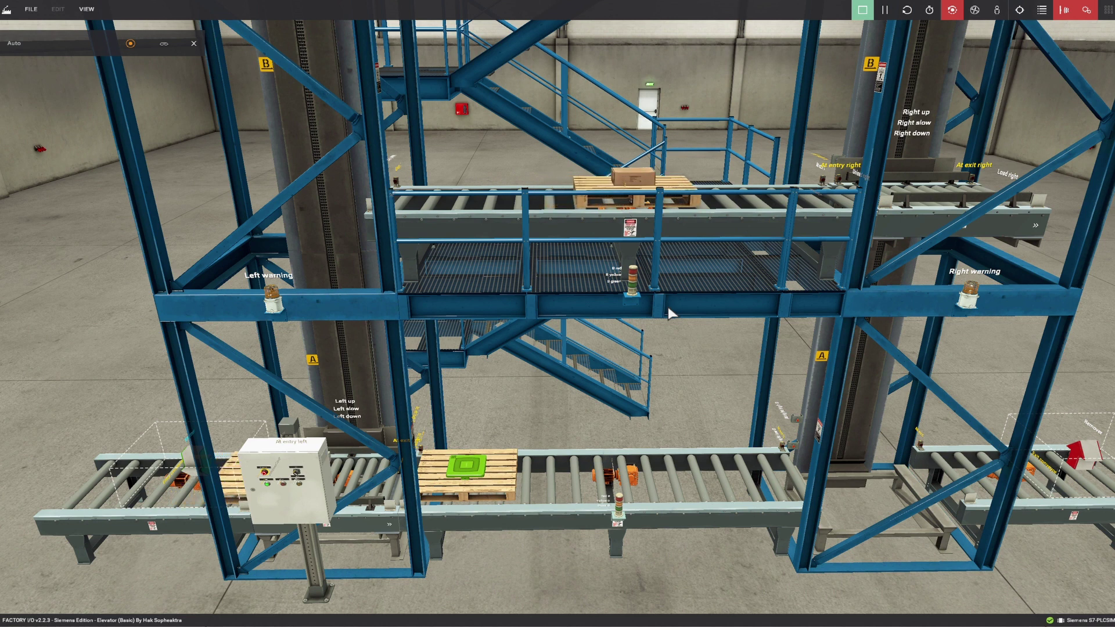
pyautogui.scroll(-3, 669, 307)
pyautogui.scroll(-3, 668, 306)
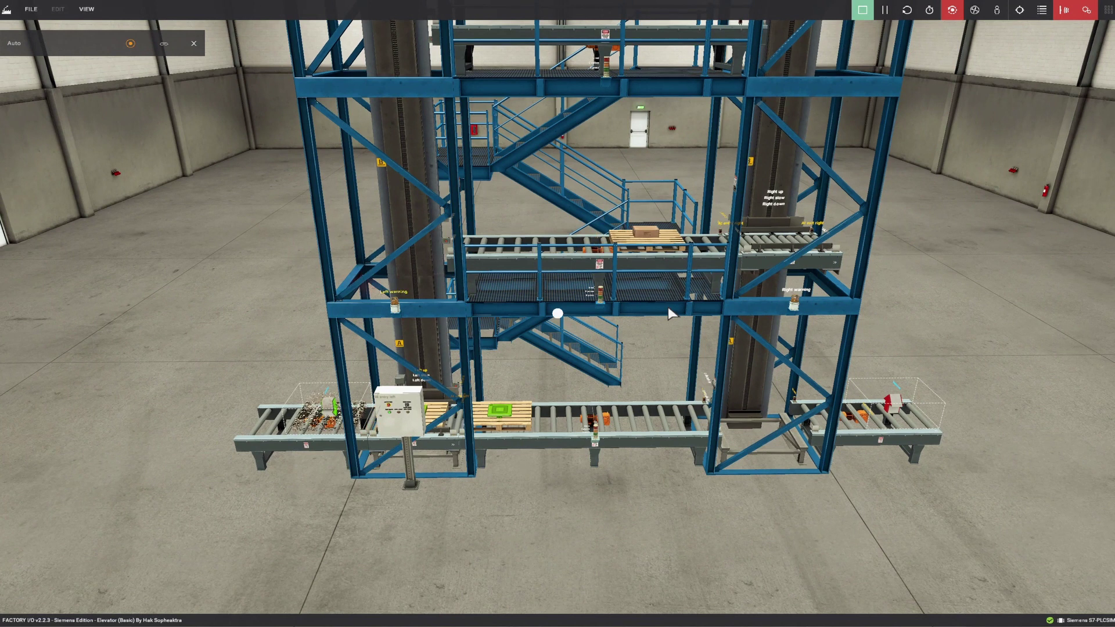
pyautogui.moveTo(667, 308); pyautogui.dragTo(649, 260, button='right')
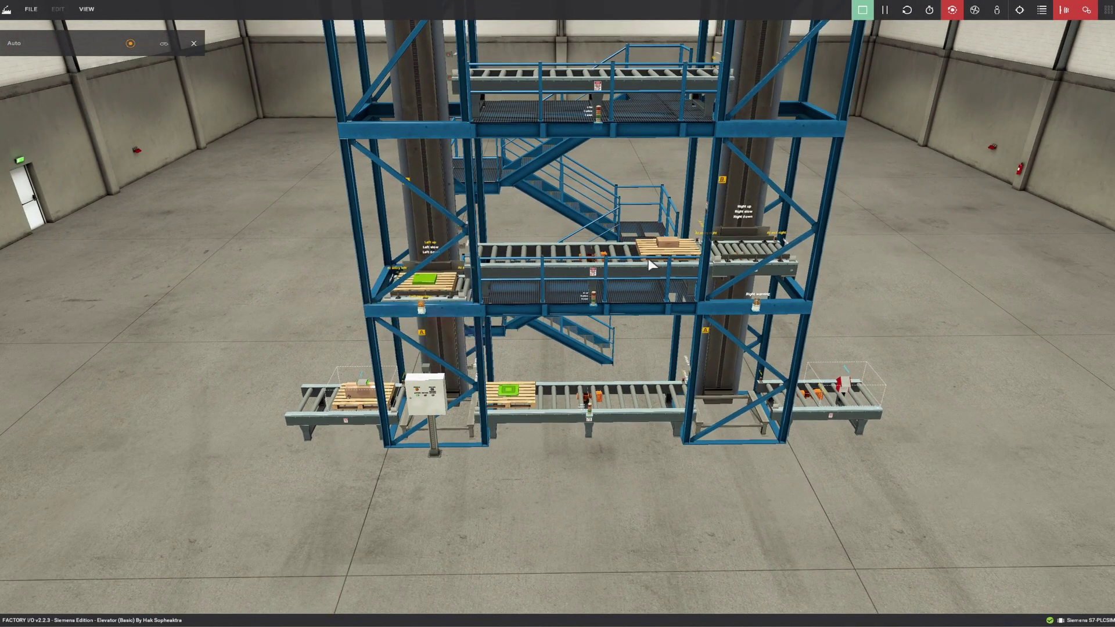
pyautogui.scroll(1, 649, 264)
pyautogui.scroll(3, 649, 257)
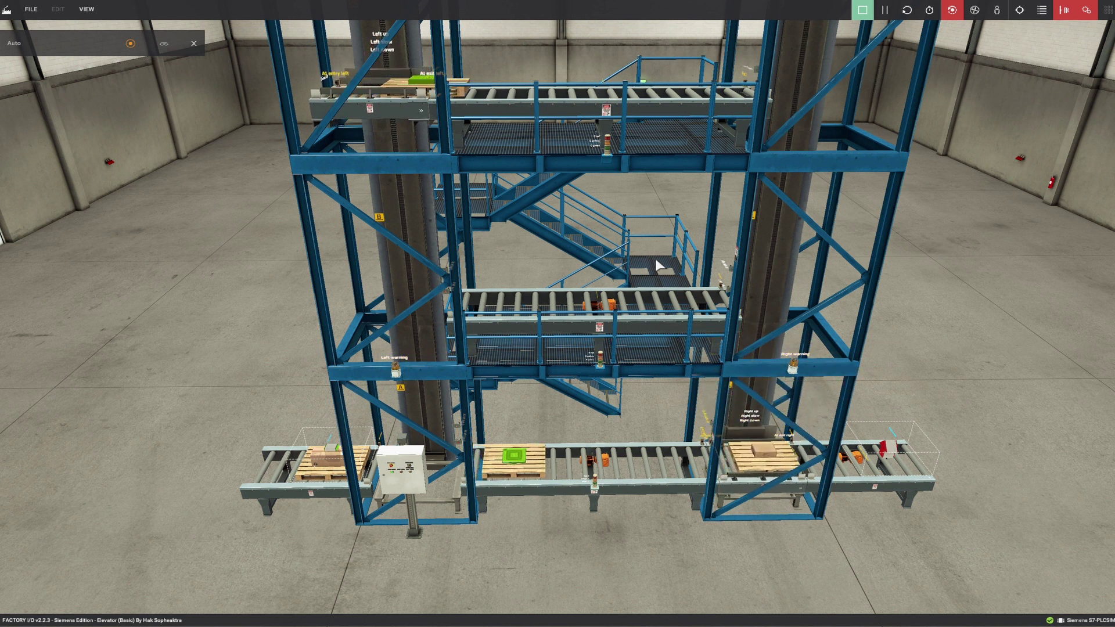
pyautogui.moveTo(641, 199); pyautogui.dragTo(642, 192, button='middle')
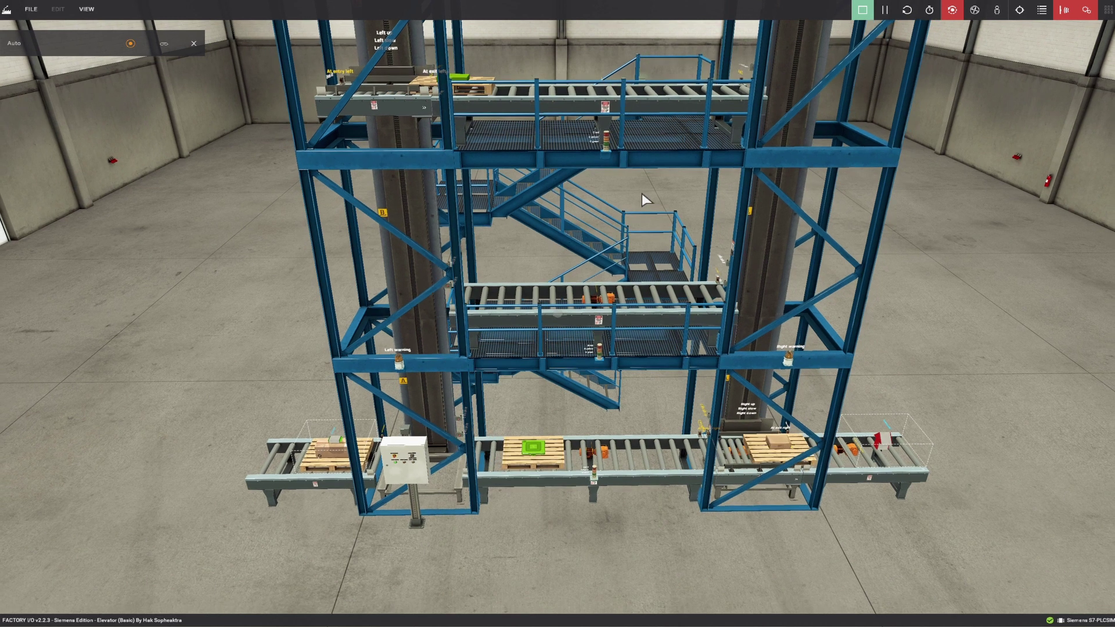
pyautogui.moveTo(642, 195); pyautogui.dragTo(644, 184, button='right')
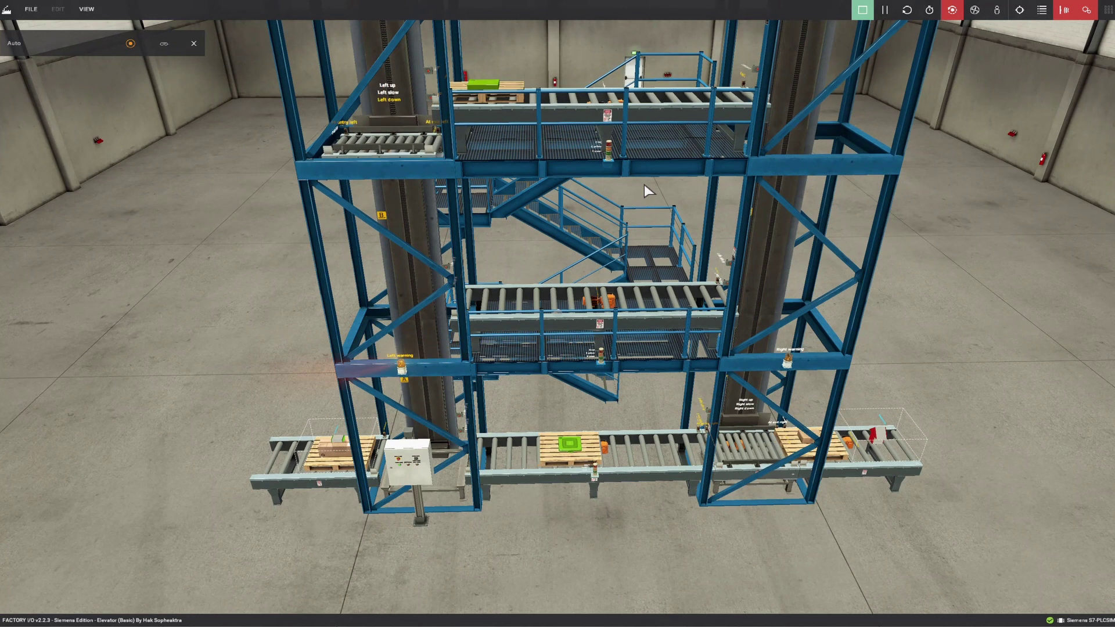